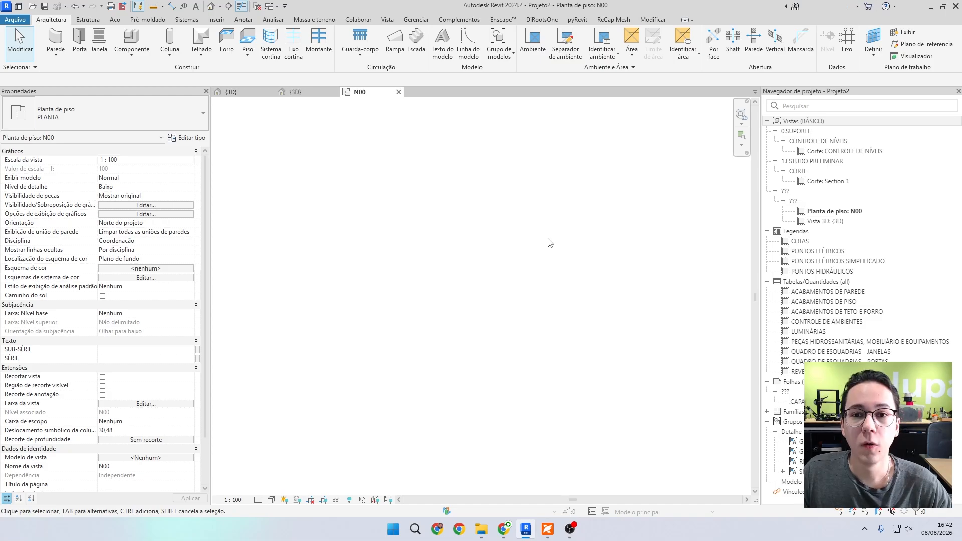
Start the Wall tool and choose the basic wall type ARQ_Parede_Genérica_15CM
{"action": "left_click", "coordinate": [53, 40]}
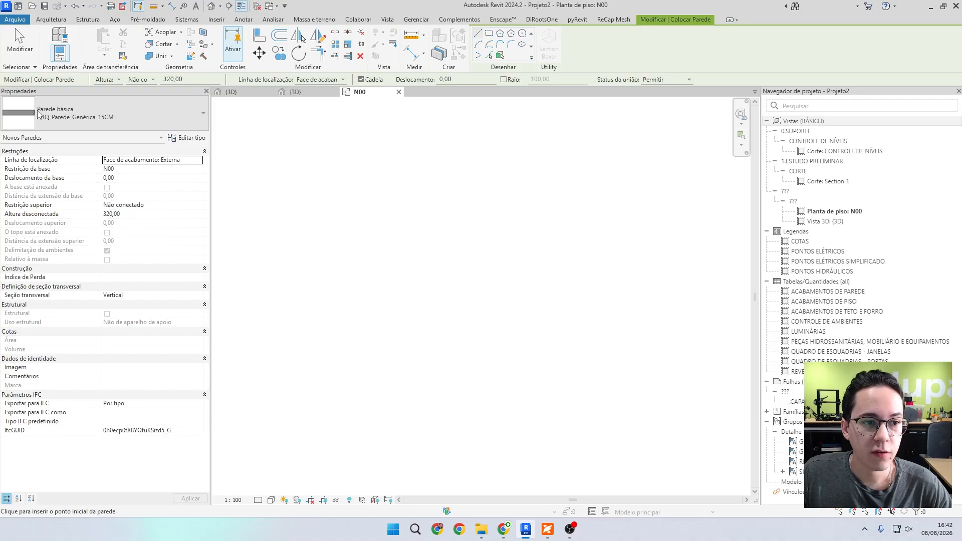
{"action": "left_click", "coordinate": [173, 122]}
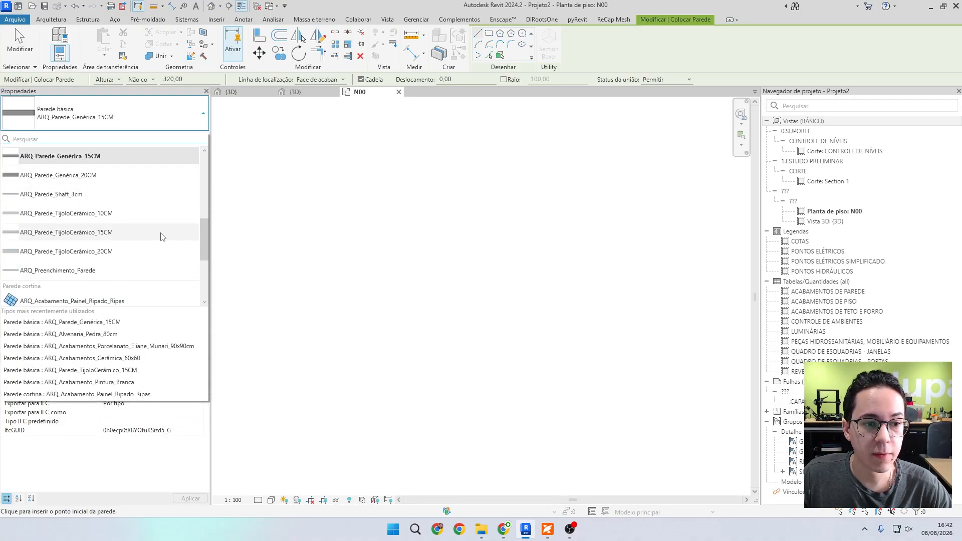
{"action": "left_click_drag", "start_coordinate": [209, 240], "coordinate": [203, 227]}
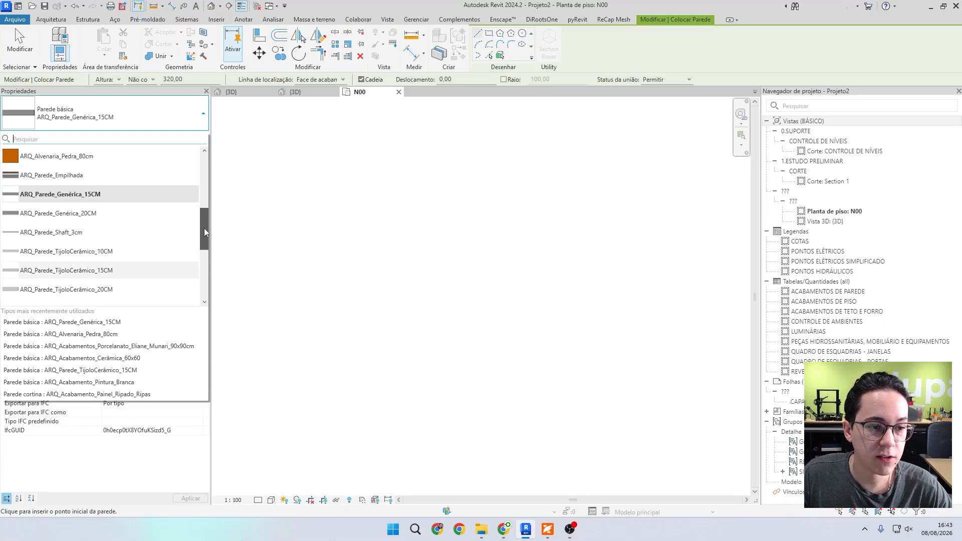
{"action": "scroll", "coordinate": [65, 243], "scroll_direction": "down", "scroll_amount": 1}
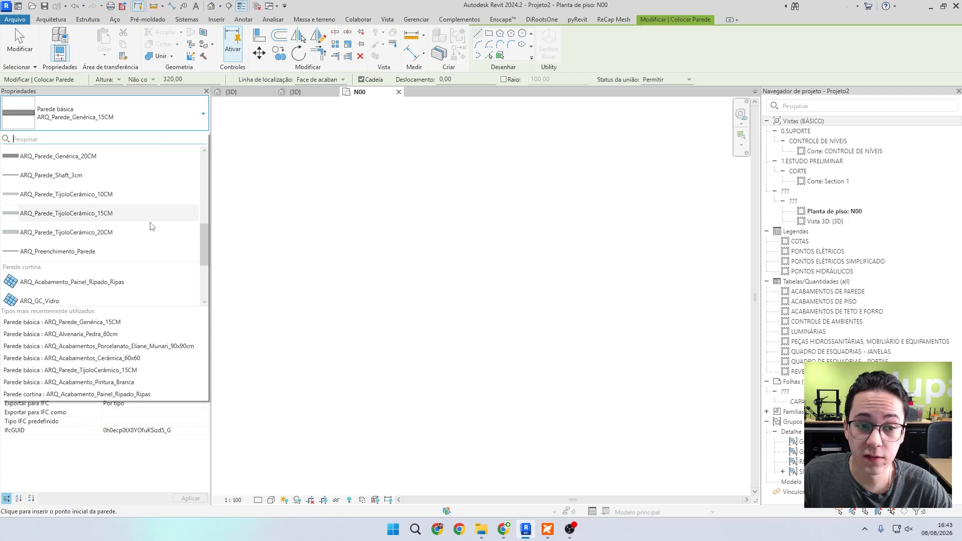
{"action": "scroll", "coordinate": [152, 227], "scroll_direction": "up", "scroll_amount": 5}
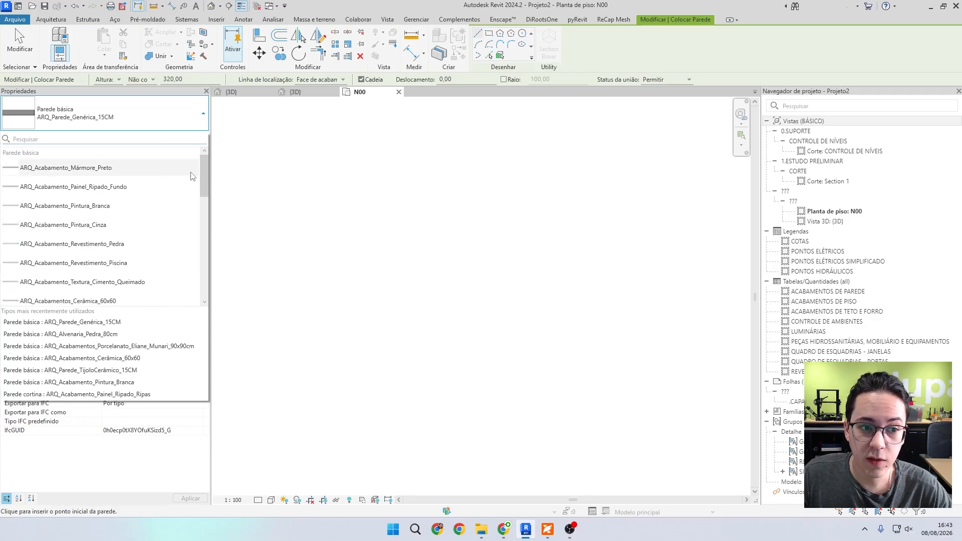
{"action": "scroll", "coordinate": [201, 175], "scroll_direction": "down", "scroll_amount": 1}
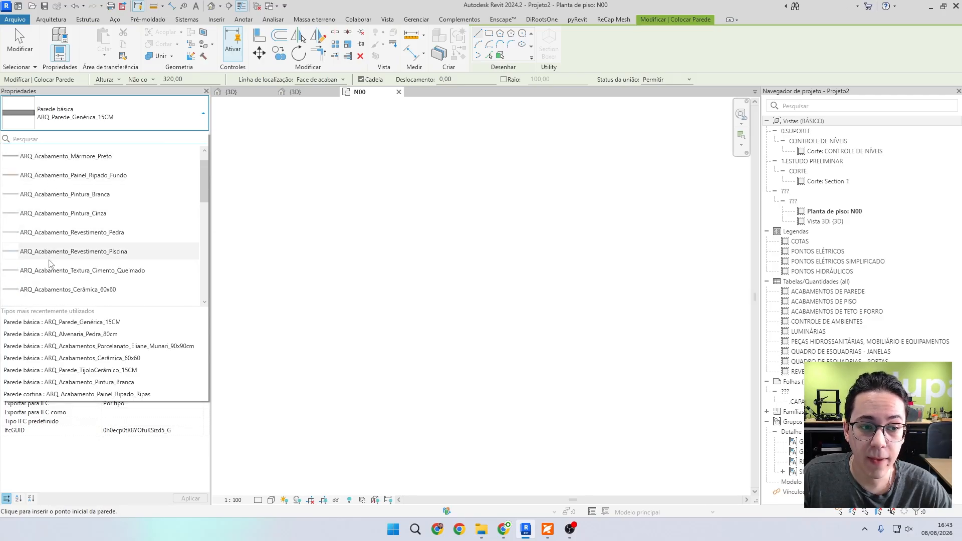
{"action": "scroll", "coordinate": [119, 222], "scroll_direction": "down", "scroll_amount": 3}
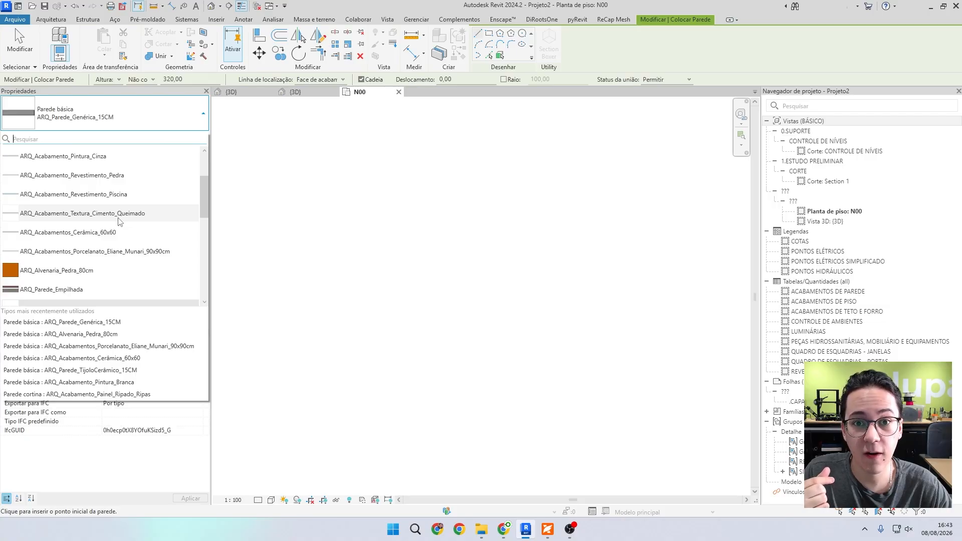
{"action": "scroll", "coordinate": [92, 220], "scroll_direction": "down", "scroll_amount": 2}
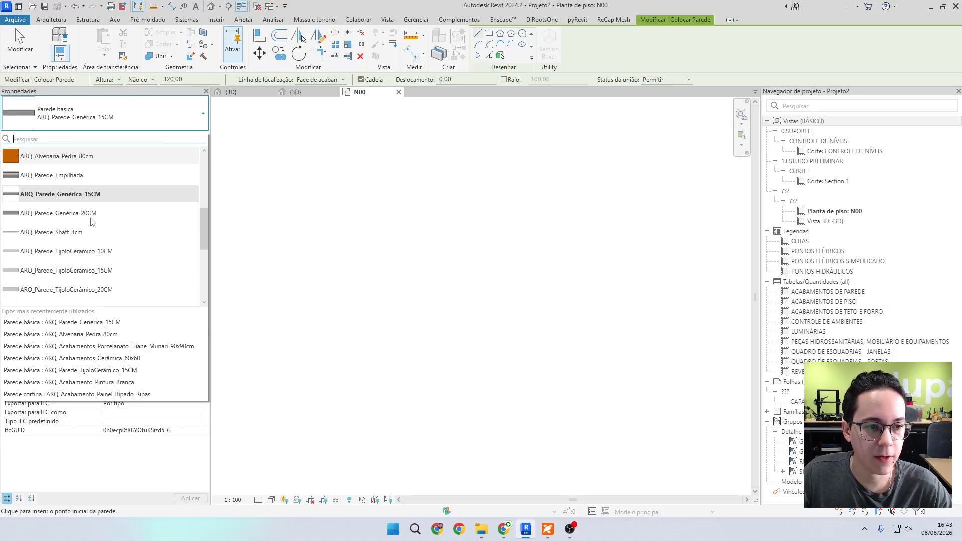
{"action": "left_click", "coordinate": [101, 201]}
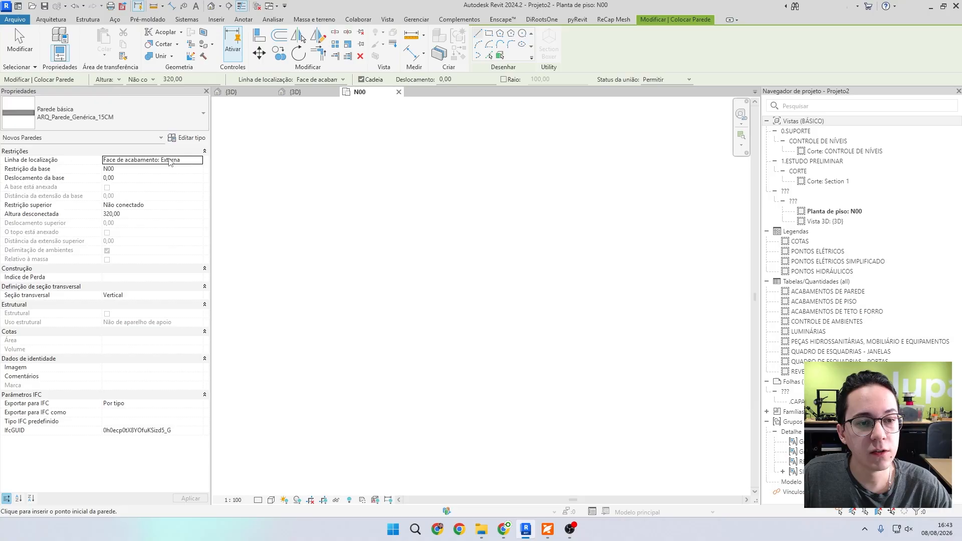
Try the Linha central da parede location line with a horizontal wall preview, and cancel the wall
{"action": "left_click", "coordinate": [197, 160]}
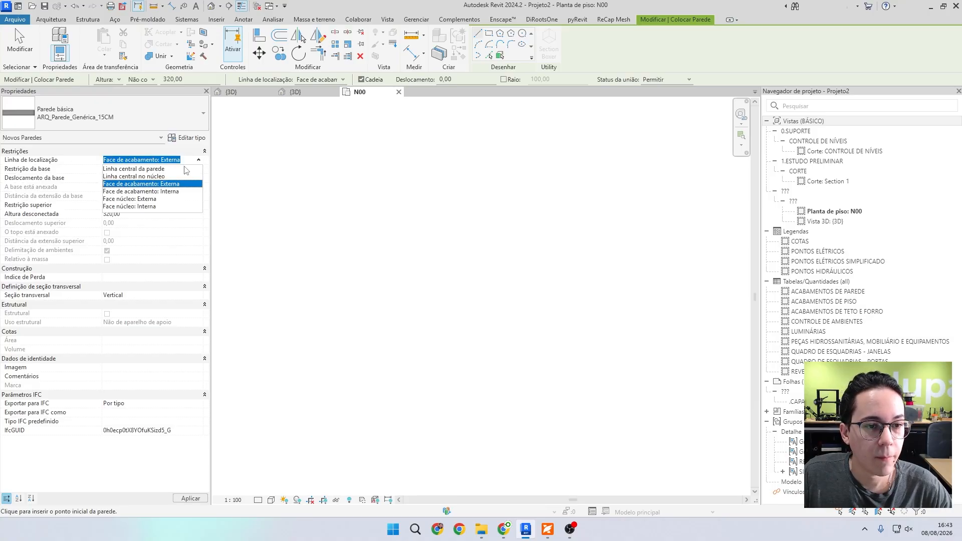
{"action": "left_click", "coordinate": [134, 169]}
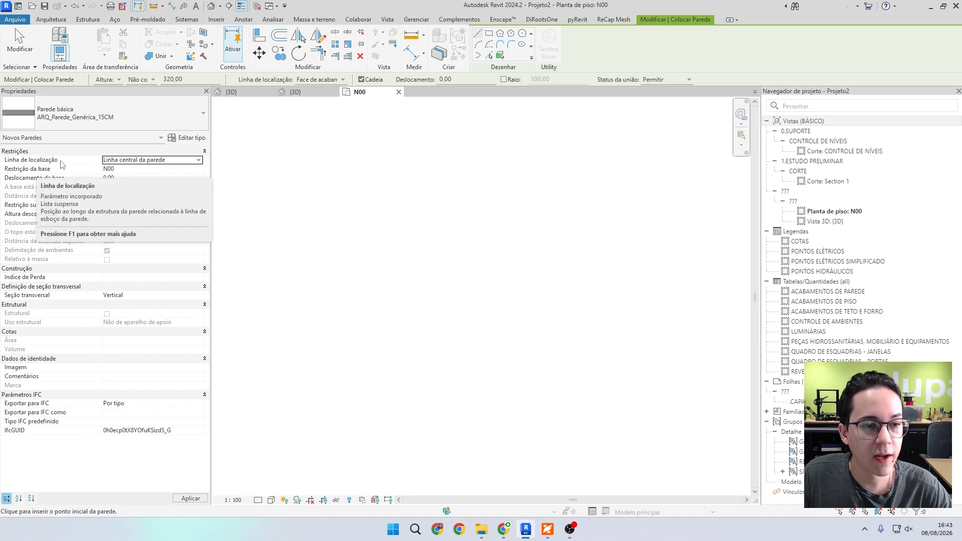
{"action": "left_click", "coordinate": [365, 222]}
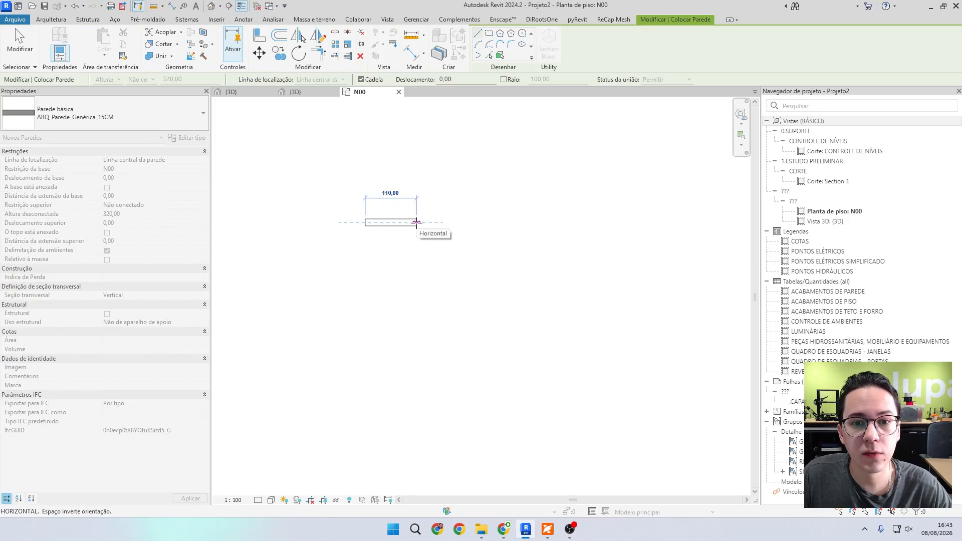
{"action": "key", "text": "Escape"}
Set the new wall's location line to Face de acabamento: Externa
{"action": "left_click", "coordinate": [187, 161]}
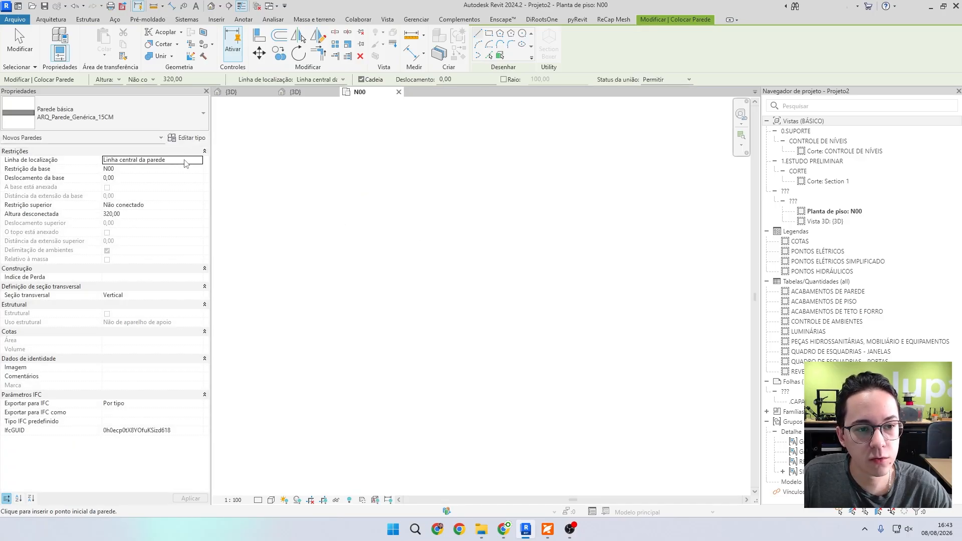
{"action": "left_click", "coordinate": [199, 161]}
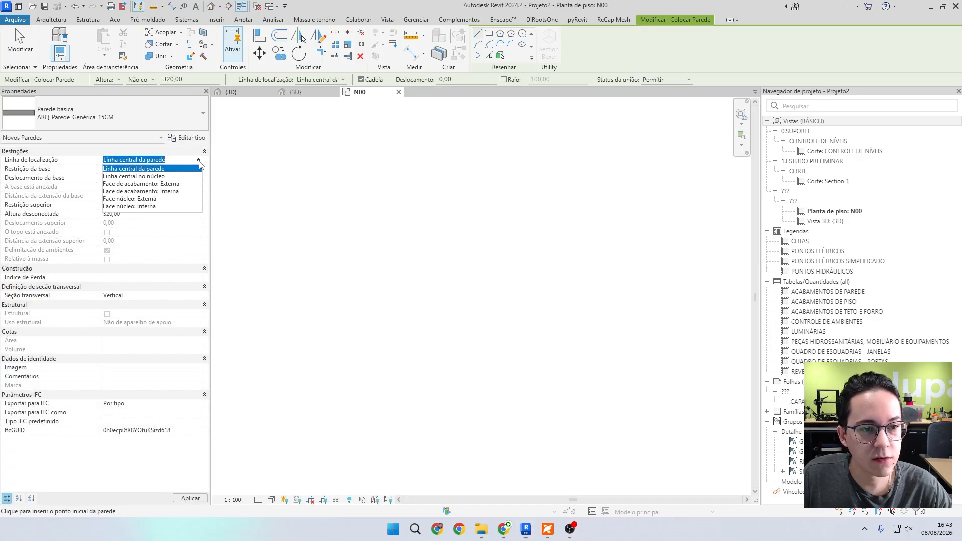
{"action": "left_click", "coordinate": [151, 184]}
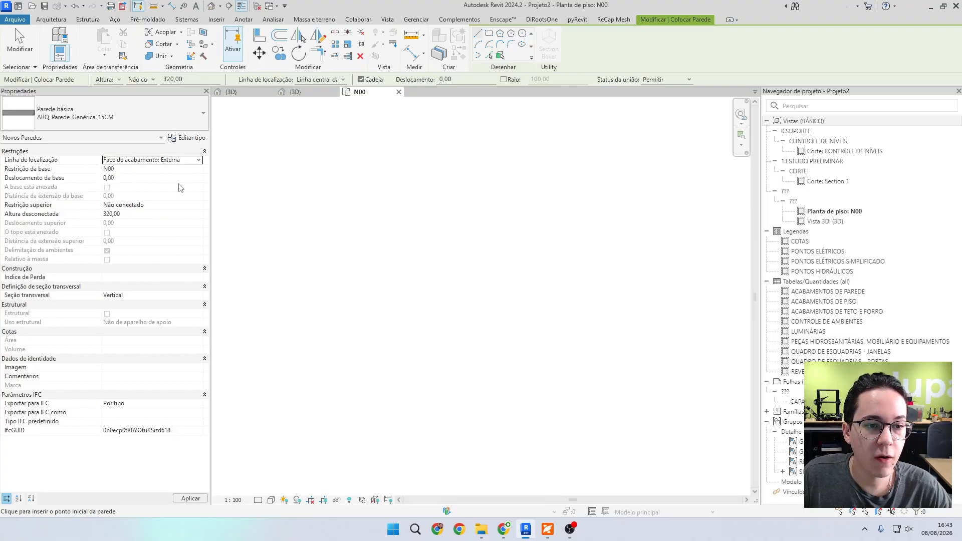
Try flipping the orientation of a horizontal wall preview about 370 cm long, and cancel the wall
{"action": "left_click", "coordinate": [339, 194]}
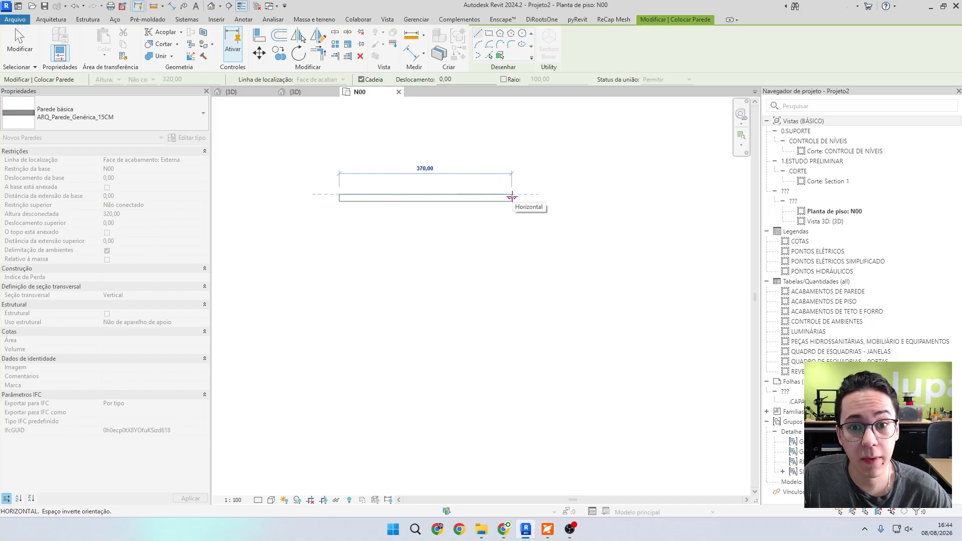
{"action": "key", "text": "space"}
{"action": "key", "text": "space"}
{"action": "key", "text": "space"}
{"action": "key", "text": "space"}
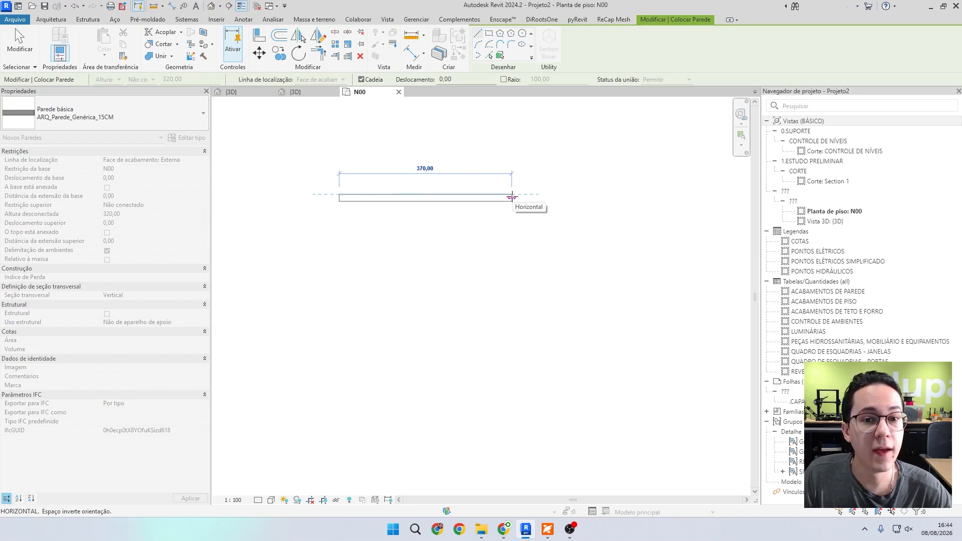
{"action": "key", "text": "Escape"}
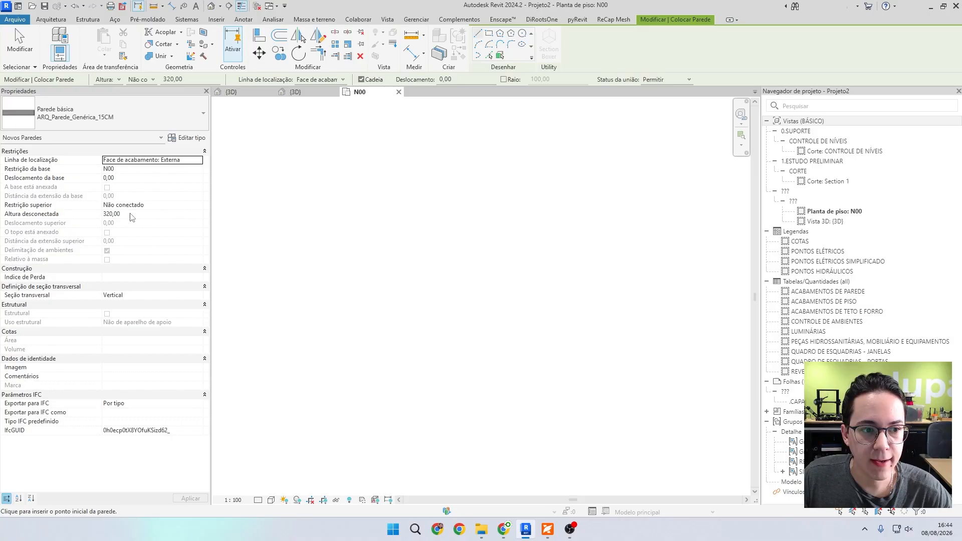
Set the new wall's top constraint to Acima para o nível: N01
{"action": "left_click", "coordinate": [127, 170]}
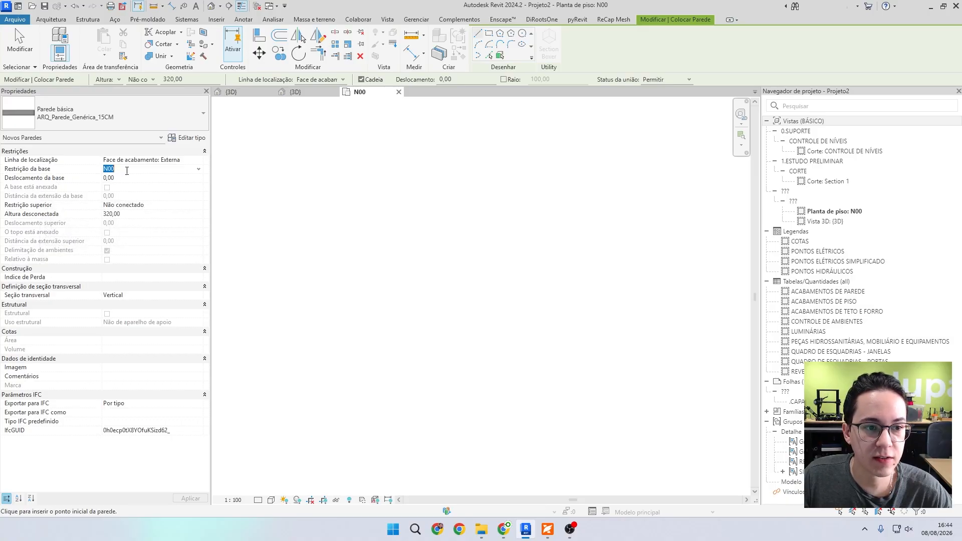
{"action": "left_click", "coordinate": [167, 206]}
{"action": "left_click", "coordinate": [160, 229]}
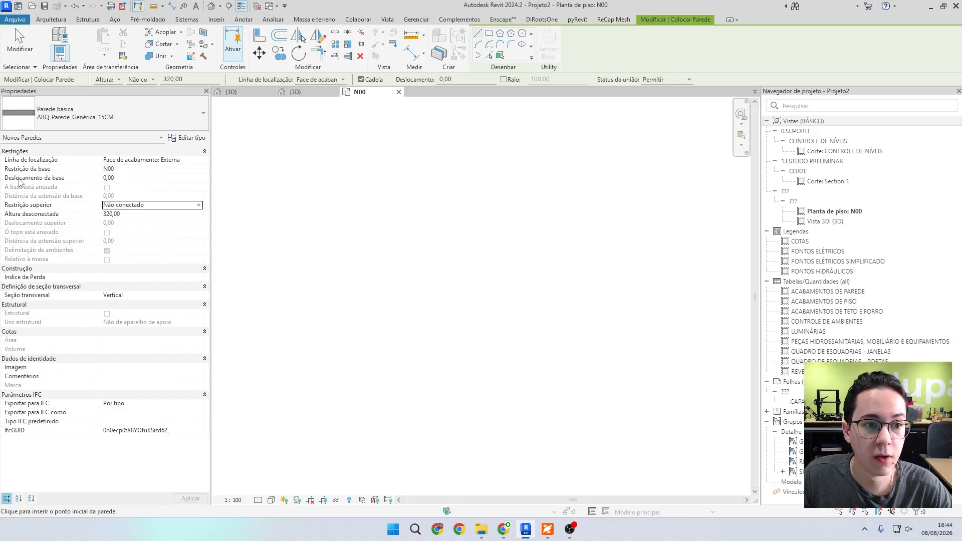
{"action": "left_click", "coordinate": [157, 171]}
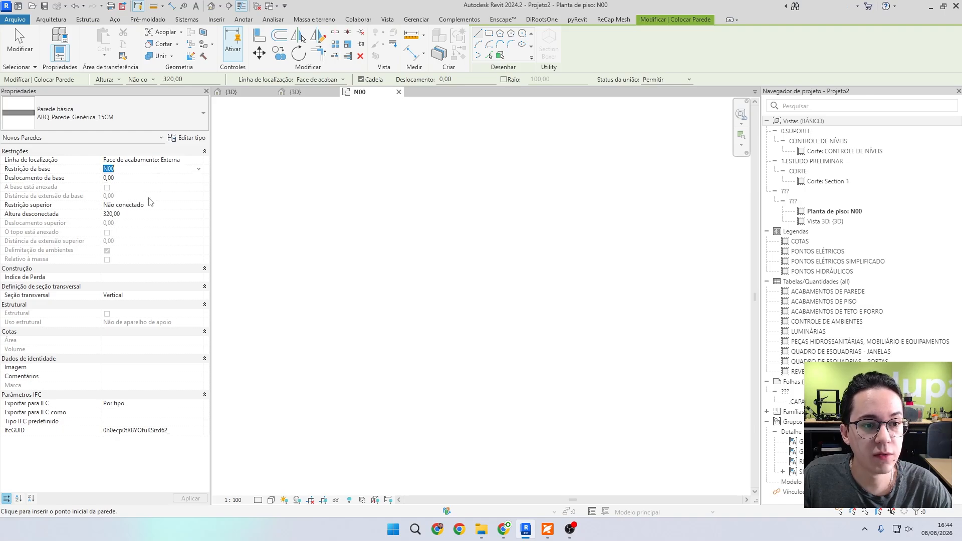
{"action": "left_click", "coordinate": [178, 206]}
{"action": "left_click", "coordinate": [198, 206]}
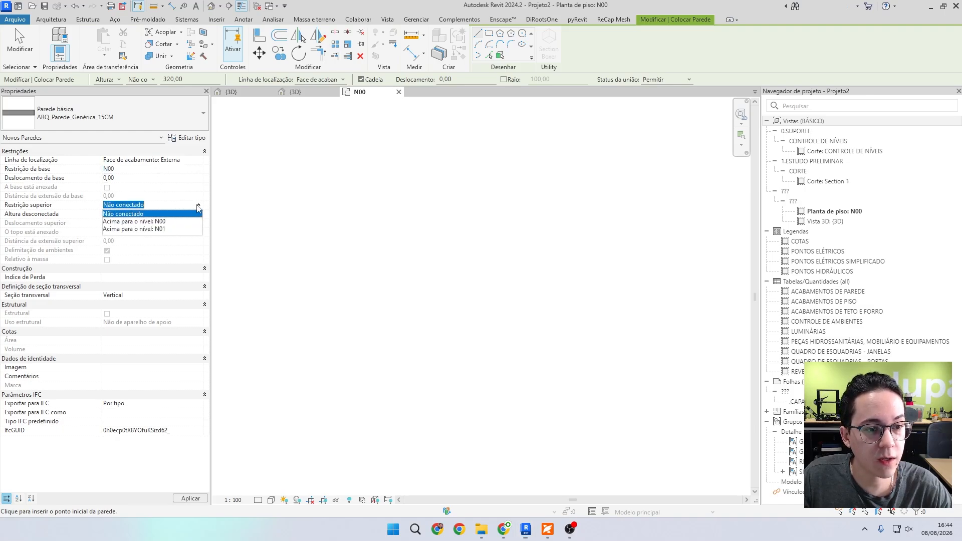
{"action": "left_click", "coordinate": [133, 228]}
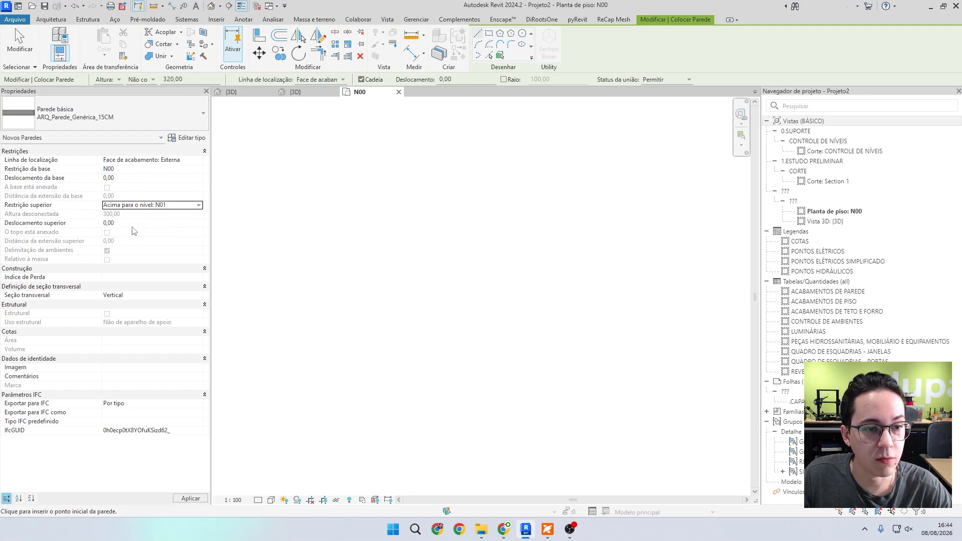
Draw a horizontal wall 300 cm long in the N00 floor plan and finish the Wall command
{"action": "left_click", "coordinate": [338, 209]}
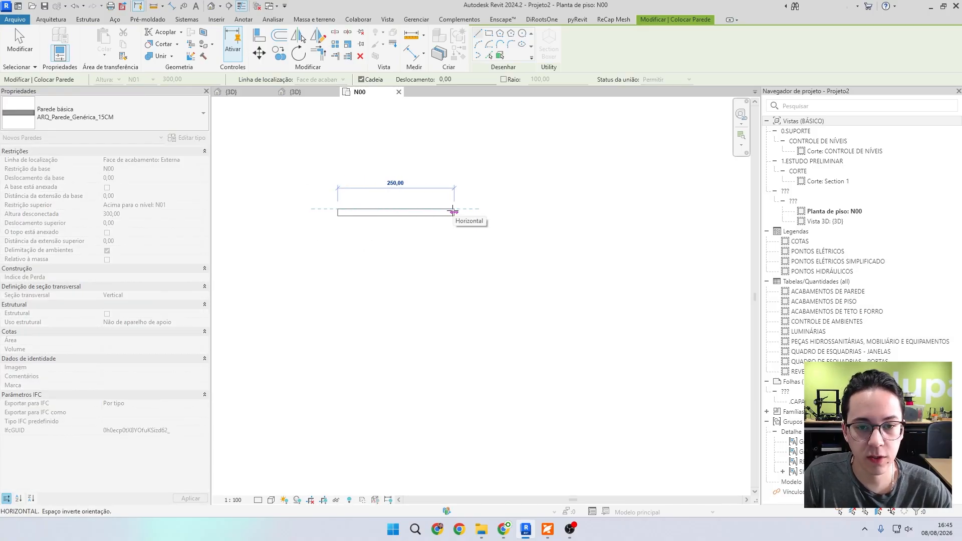
{"action": "type", "text": "300"}
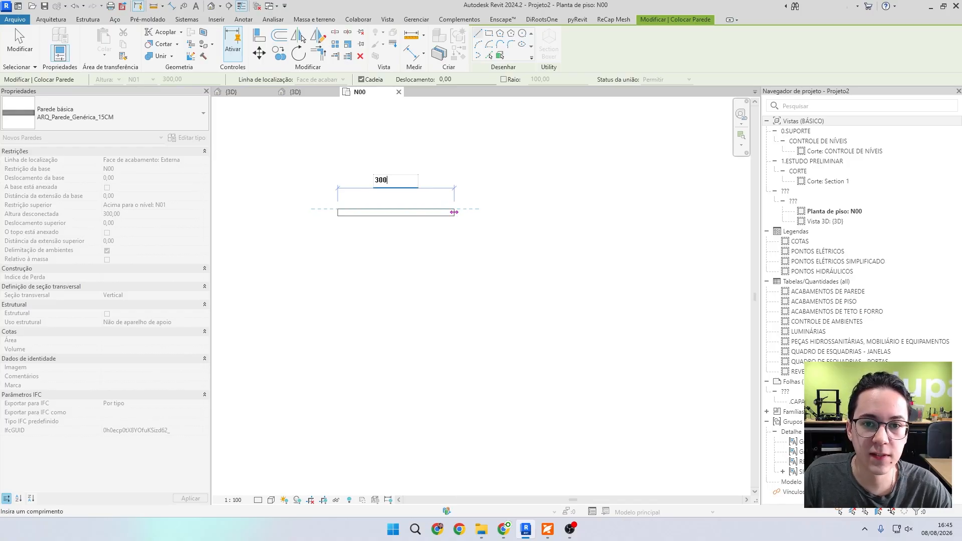
{"action": "key", "text": "Return"}
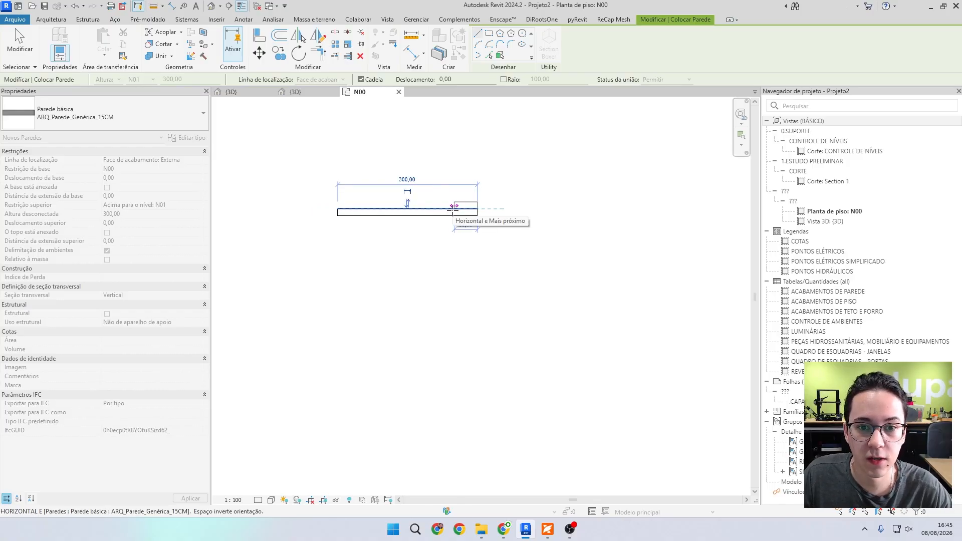
{"action": "key", "text": "Escape"}
{"action": "key", "text": "Escape"}
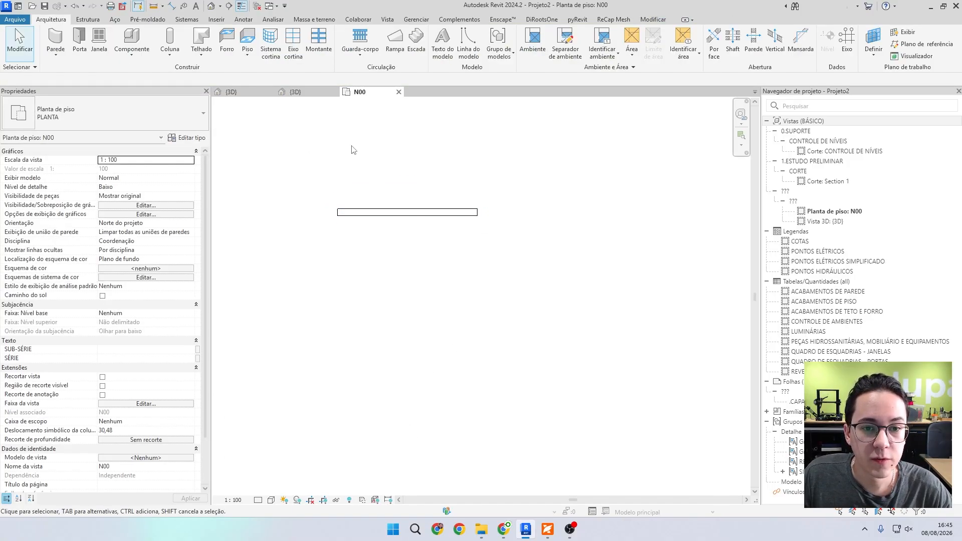
Select the wall in the 3D view and set its top offset (Deslocamento superior) to 40 cm
{"action": "left_click", "coordinate": [319, 94]}
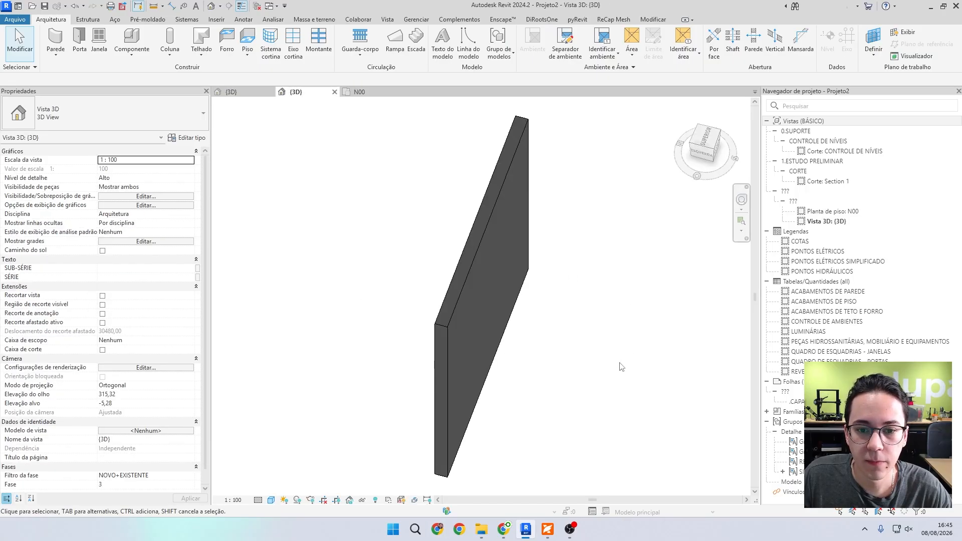
{"action": "middle_click_drag", "start_coordinate": [621, 367], "coordinate": [378, 288], "text": "shift"}
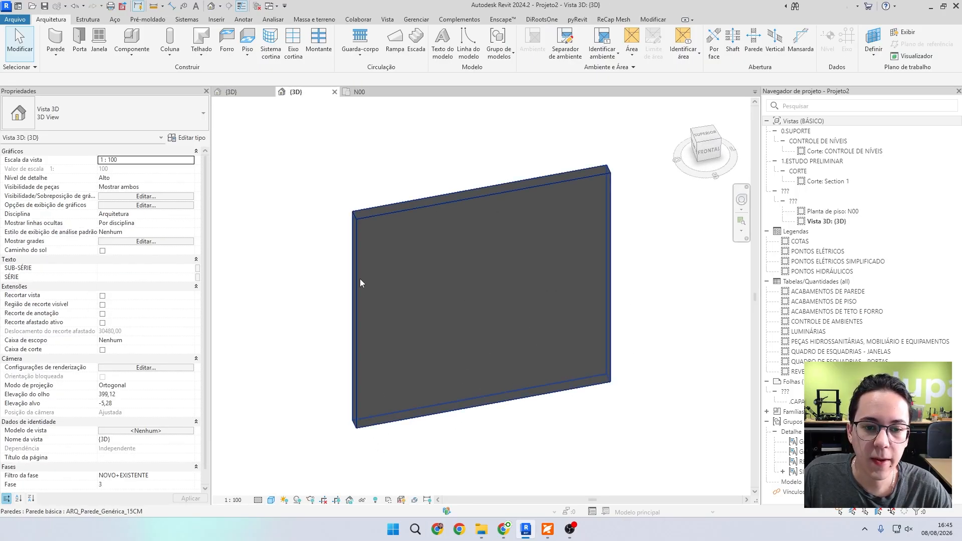
{"action": "left_click", "coordinate": [357, 278]}
{"action": "scroll", "coordinate": [357, 279], "scroll_direction": "down", "scroll_amount": 3}
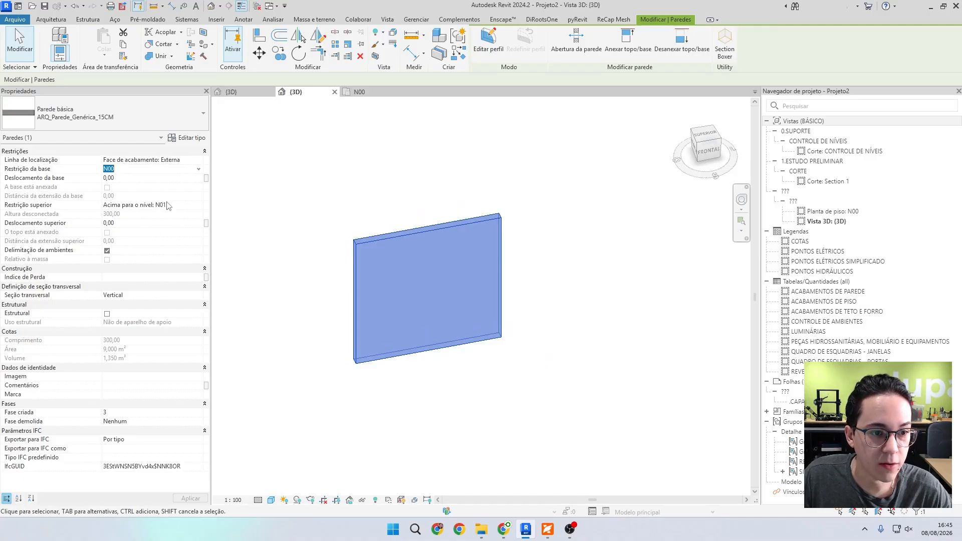
{"action": "left_click", "coordinate": [181, 206]}
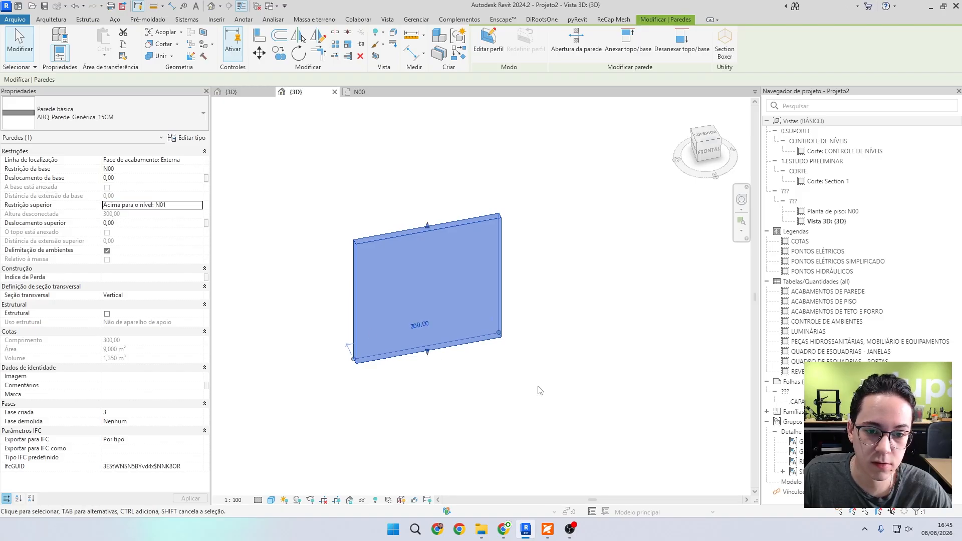
{"action": "left_click", "coordinate": [145, 223]}
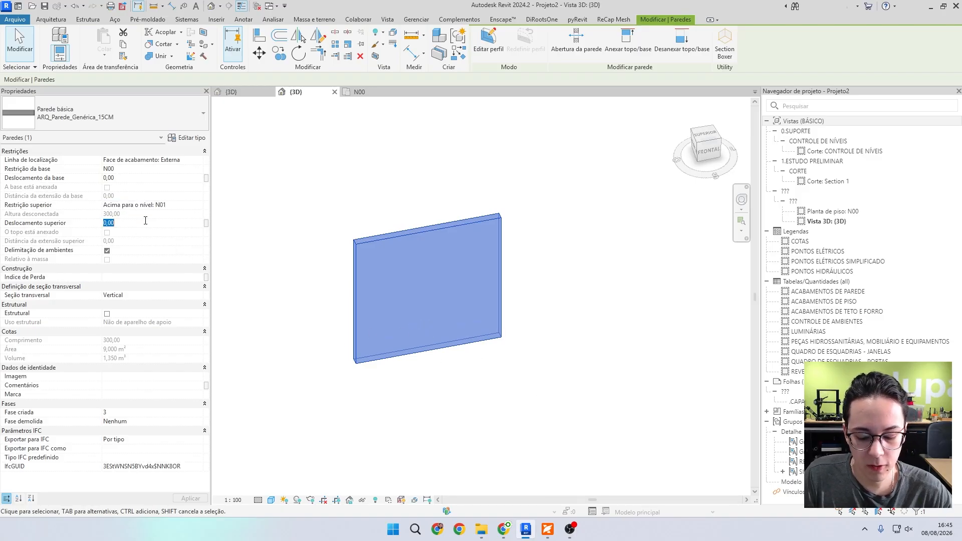
{"action": "type", "text": "40"}
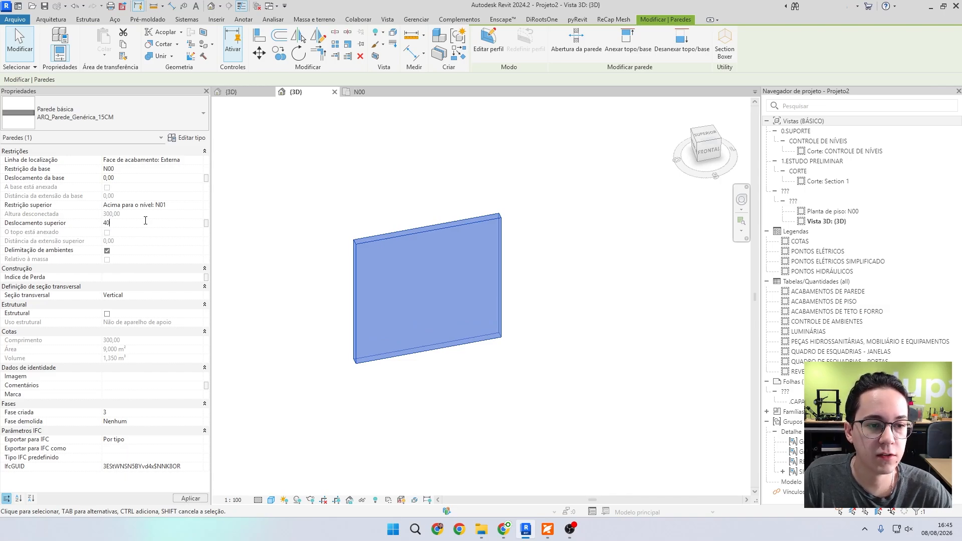
{"action": "key", "text": "Return"}
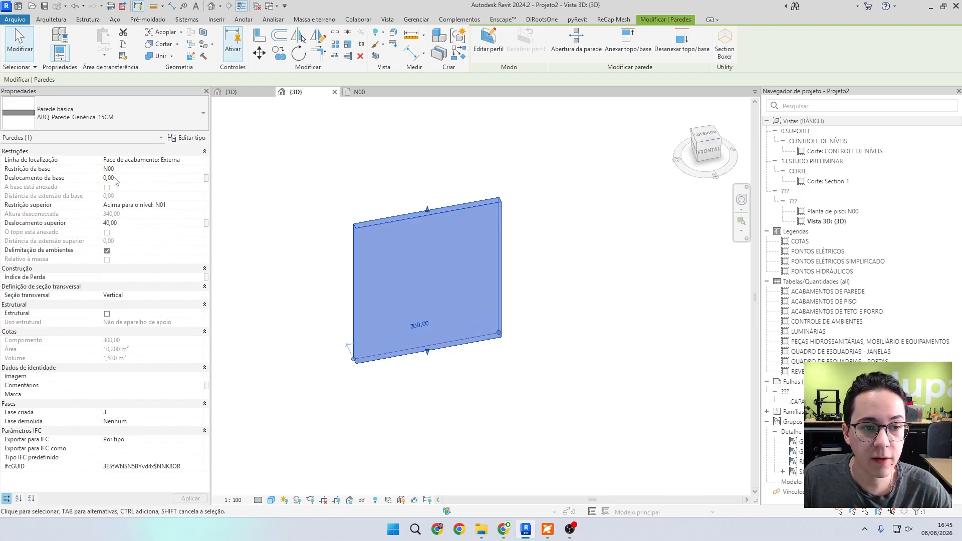
Set the selected wall's base offset (Deslocamento da base) to 40 cm and deselect the wall
{"action": "left_click", "coordinate": [142, 179]}
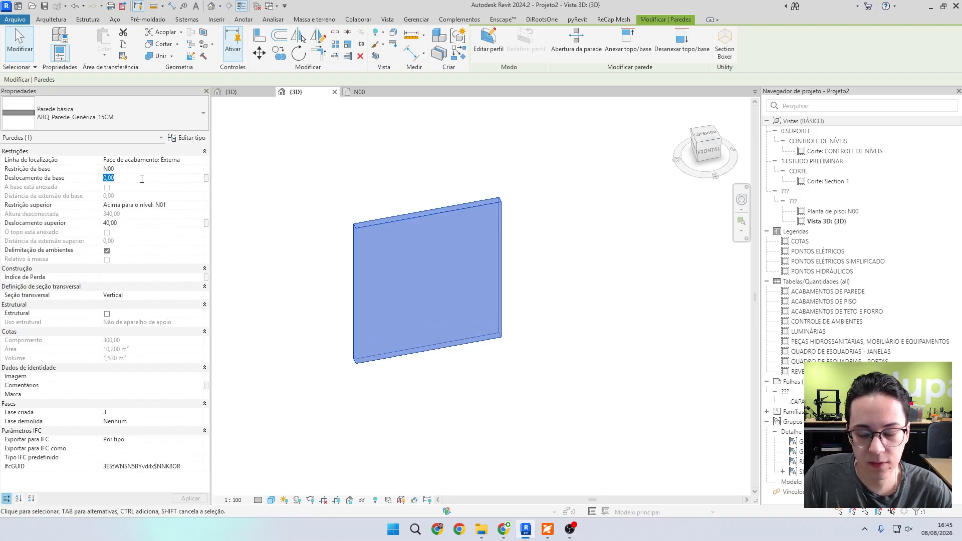
{"action": "type", "text": "40"}
{"action": "key", "text": "Return"}
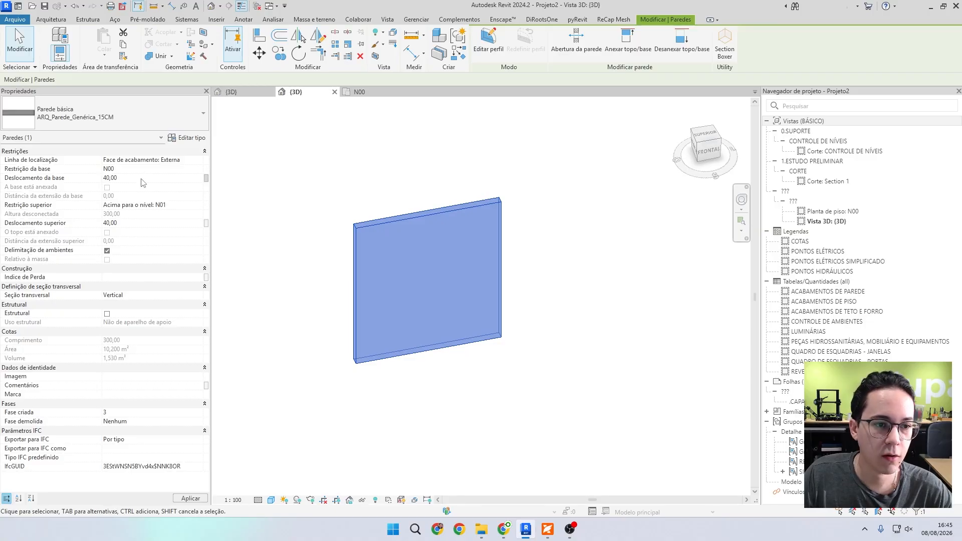
{"action": "left_click", "coordinate": [363, 396]}
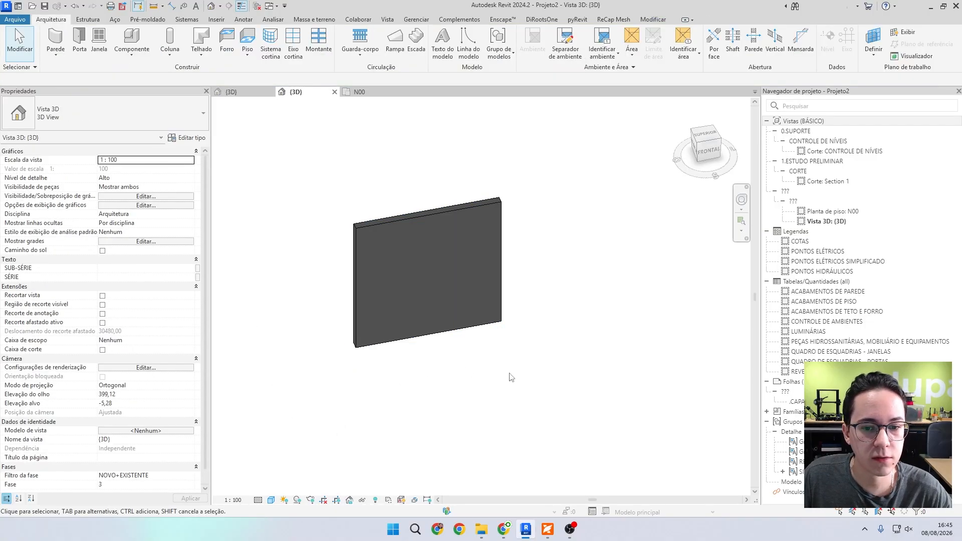
{"action": "middle_click_drag", "start_coordinate": [509, 378], "coordinate": [437, 340], "text": "shift"}
Reset the wall's base offset (Deslocamento da base) and top offset (Deslocamento superior) to 0
{"action": "left_click", "coordinate": [437, 341]}
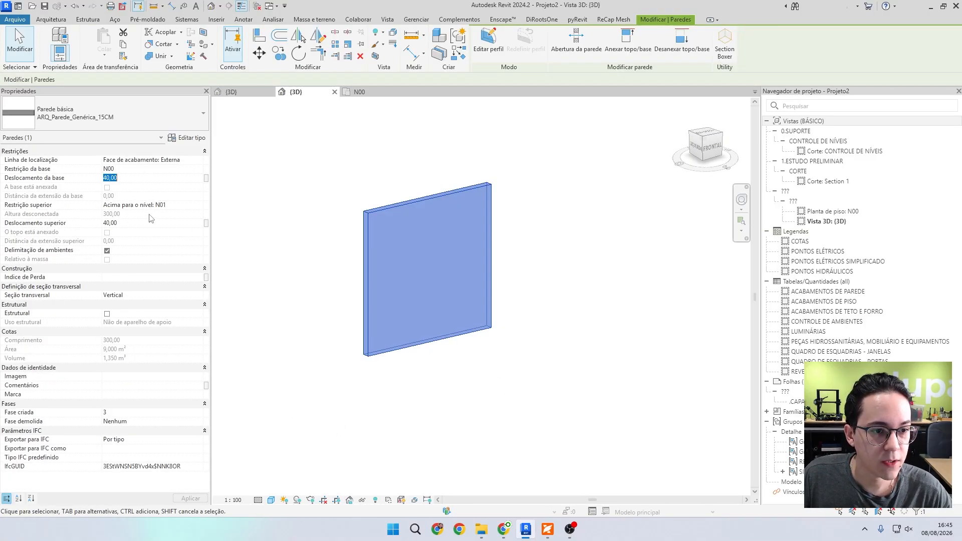
{"action": "left_click", "coordinate": [150, 223]}
{"action": "left_click", "coordinate": [149, 178]}
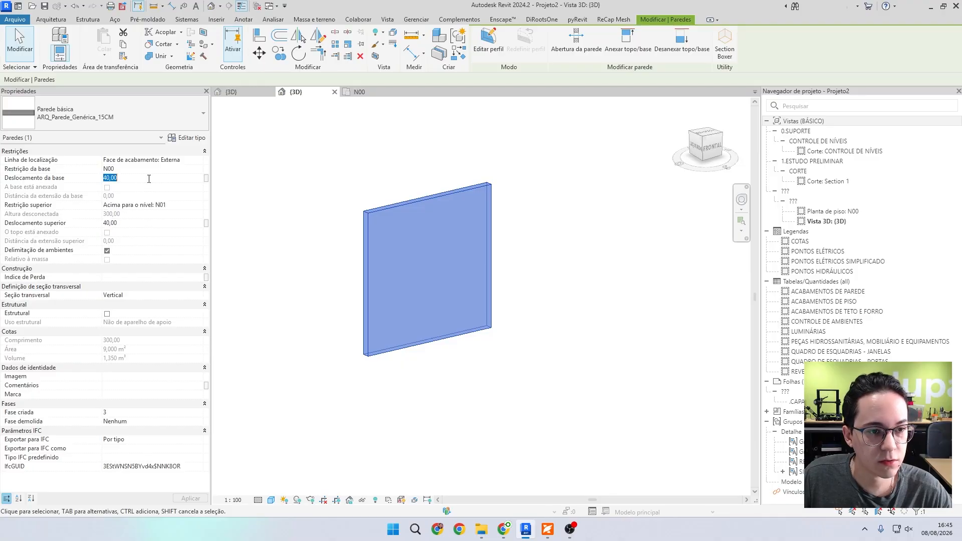
{"action": "type", "text": "0"}
{"action": "left_click", "coordinate": [134, 223]}
{"action": "type", "text": "0"}
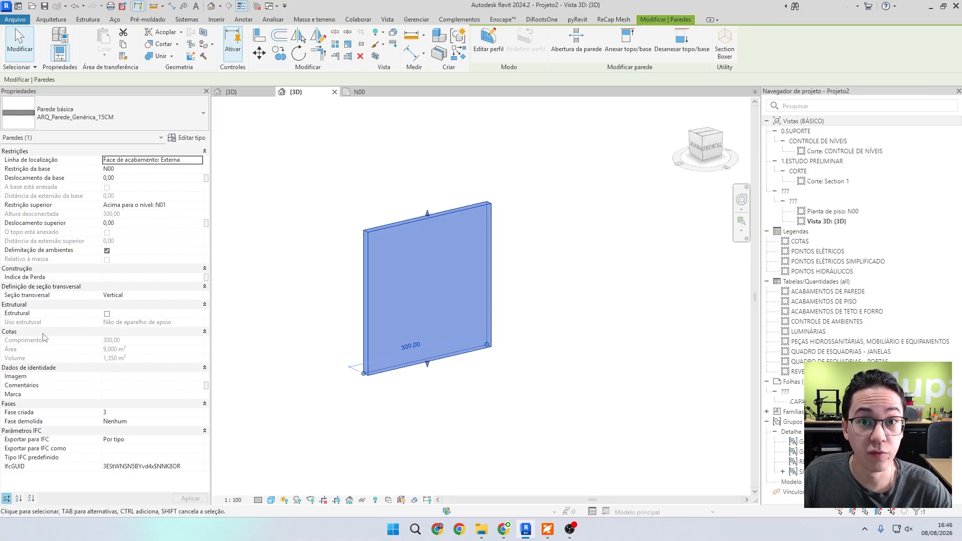
Set the thickness of the Estrutura [1] layer in the wall type's assembly to 10 cm
{"action": "left_click", "coordinate": [192, 138]}
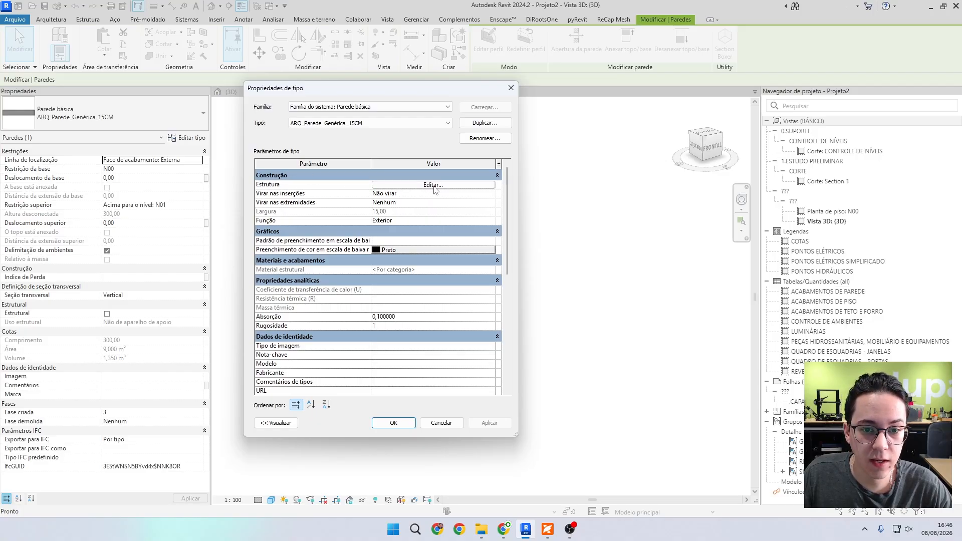
{"action": "left_click", "coordinate": [433, 185]}
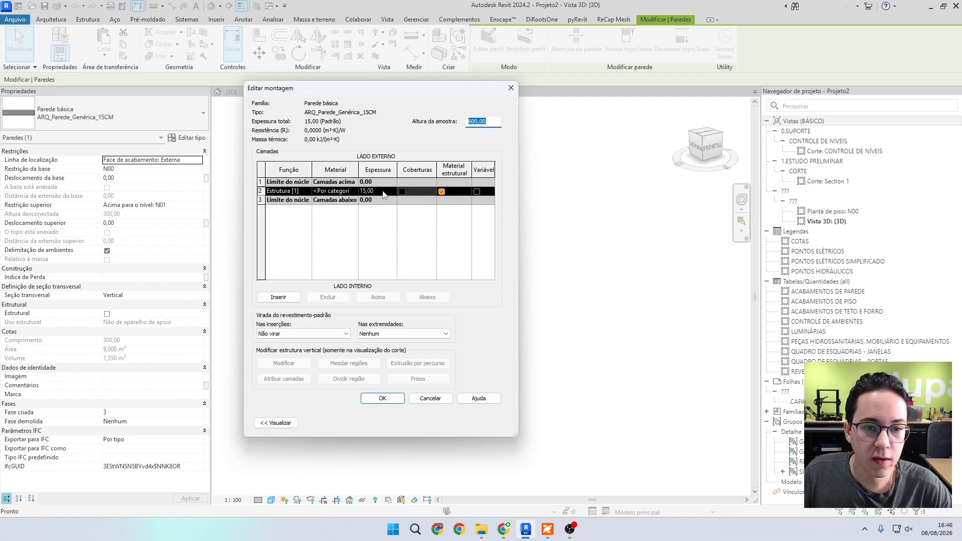
{"action": "left_click", "coordinate": [384, 192]}
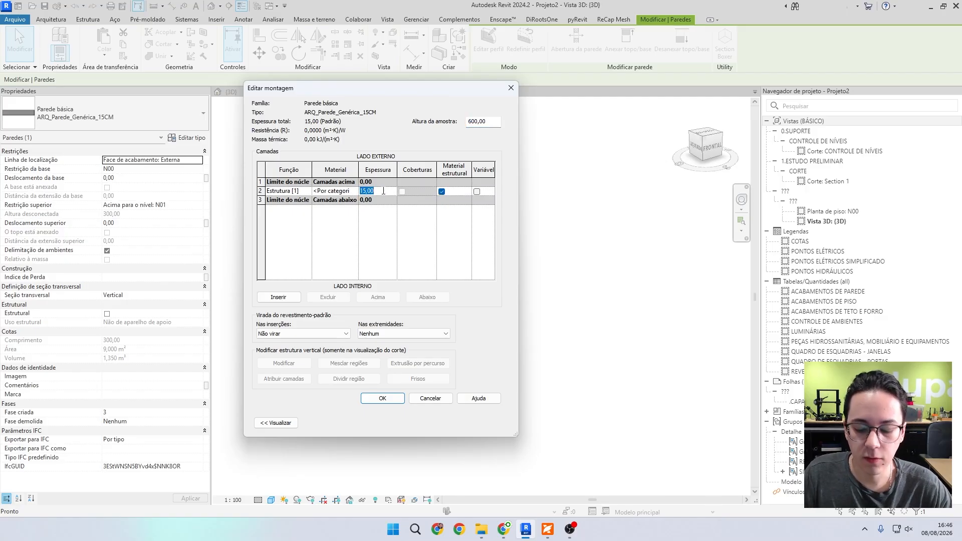
{"action": "type", "text": "10"}
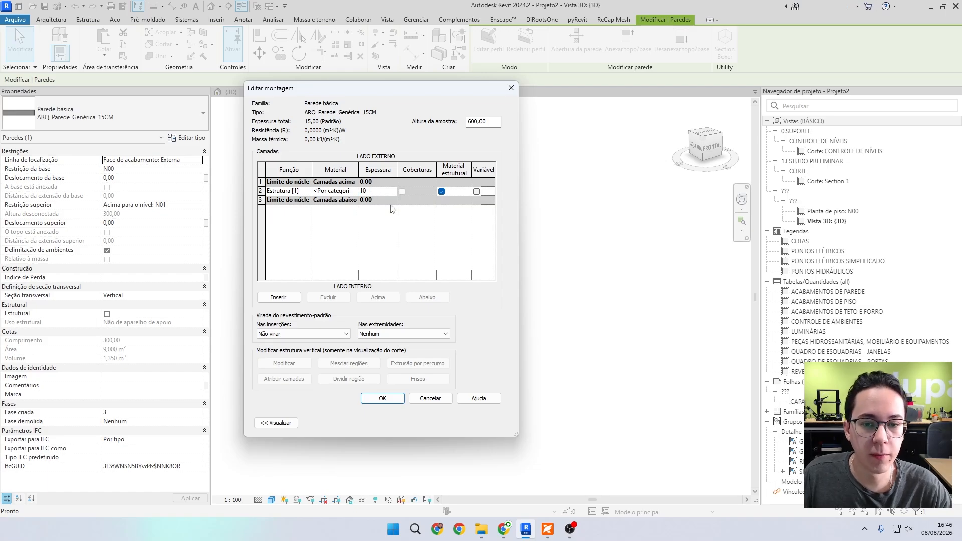
{"action": "left_click", "coordinate": [382, 398]}
Rename the wall type as ARQ_Parede_Genérica_10CM and apply the type changes
{"action": "left_click", "coordinate": [488, 139]}
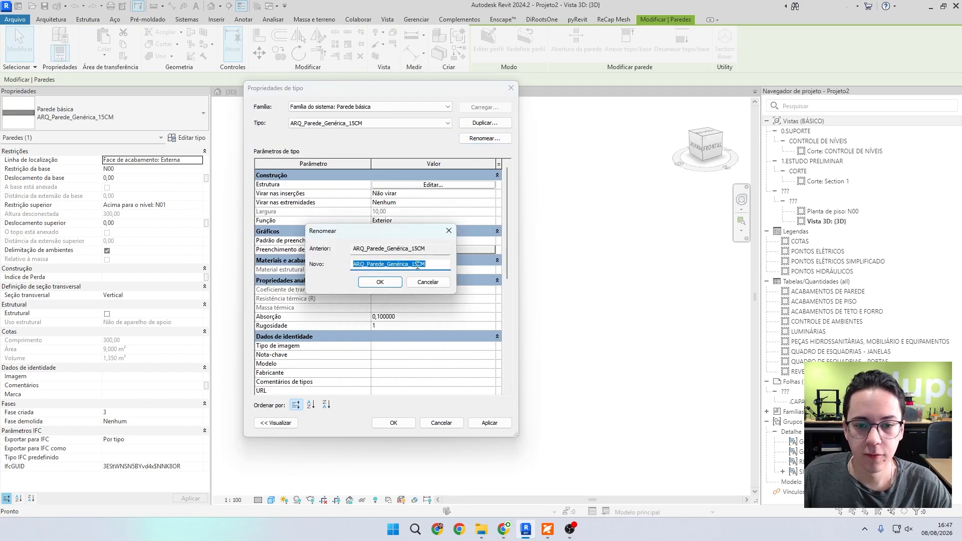
{"action": "left_click", "coordinate": [418, 266]}
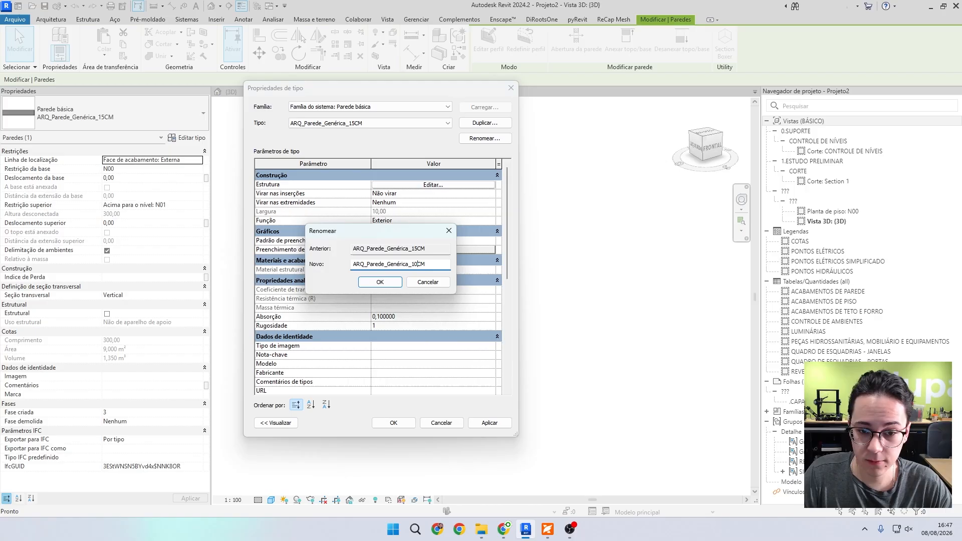
{"action": "left_click", "coordinate": [395, 287]}
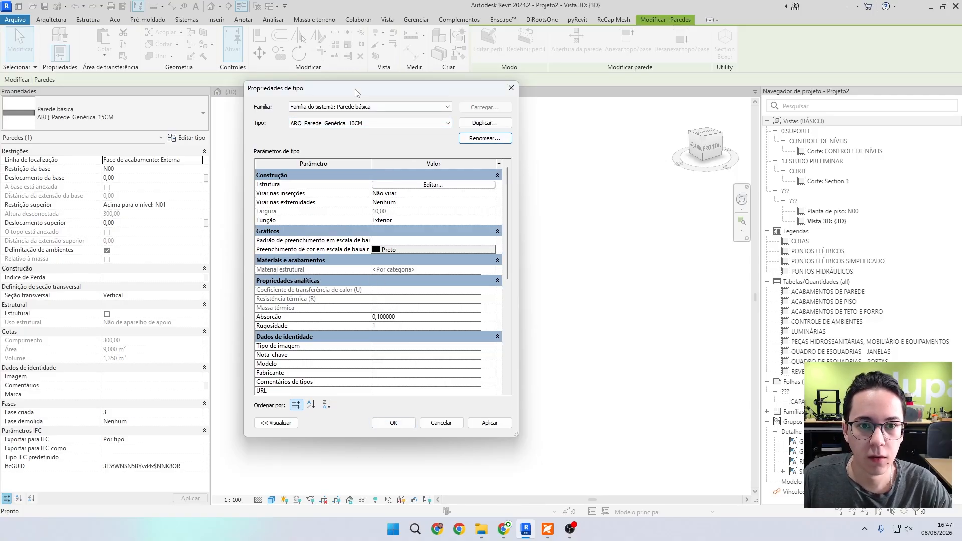
{"action": "left_click_drag", "start_coordinate": [356, 91], "coordinate": [671, 103]}
{"action": "left_click", "coordinate": [720, 438]}
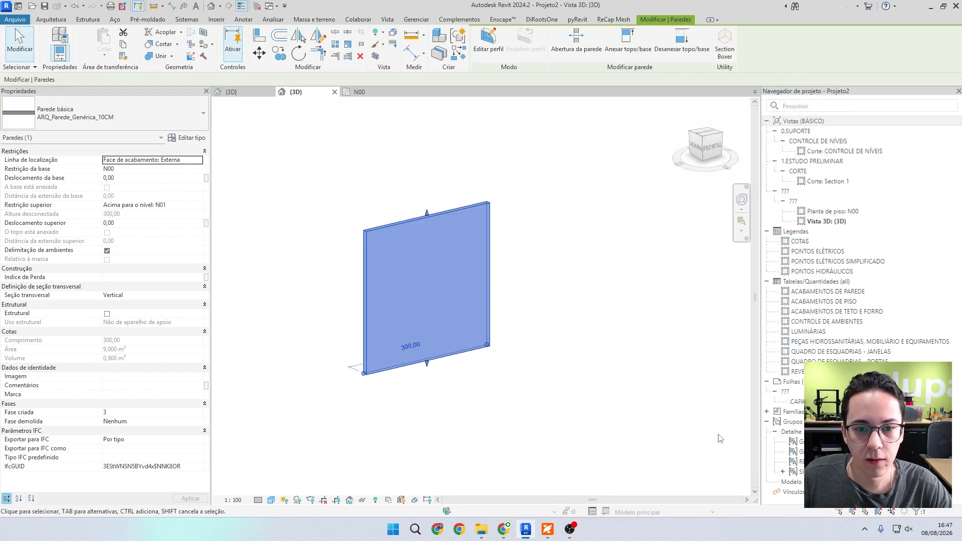
Measure the wall's thickness at one end in the N00 floor plan
{"action": "scroll", "coordinate": [377, 205], "scroll_direction": "up", "scroll_amount": 4}
{"action": "left_click", "coordinate": [373, 217]}
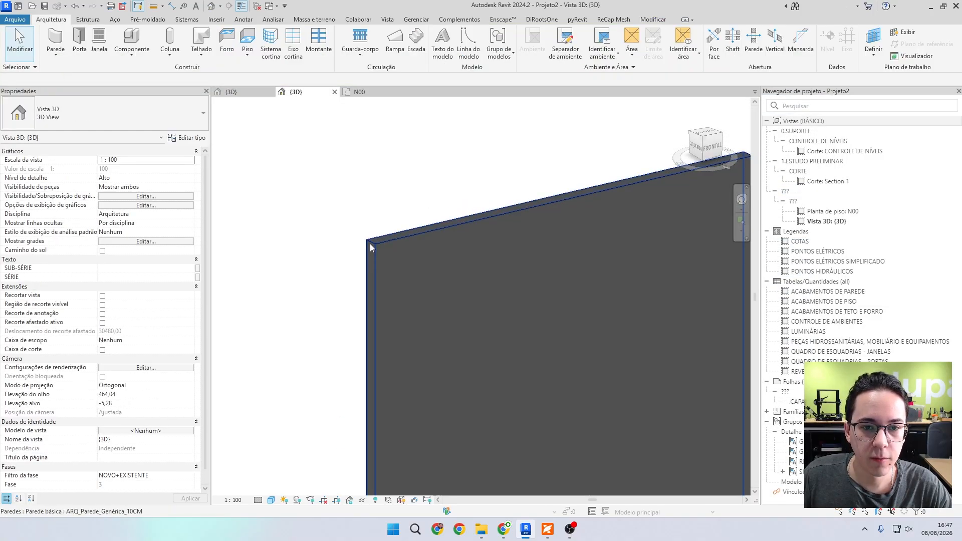
{"action": "left_click", "coordinate": [364, 97]}
{"action": "scroll", "coordinate": [314, 151], "scroll_direction": "up", "scroll_amount": 3}
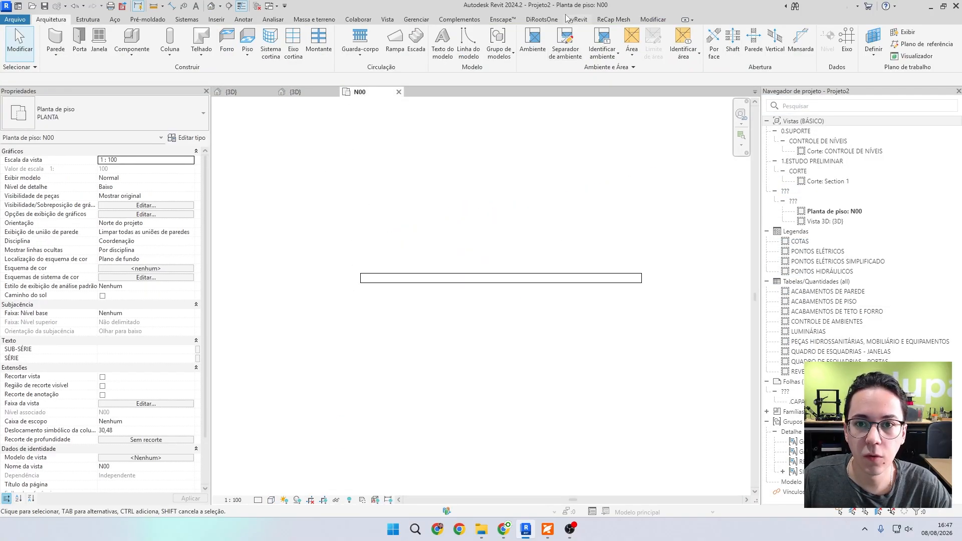
{"action": "left_click", "coordinate": [650, 20]}
{"action": "left_click", "coordinate": [411, 35]}
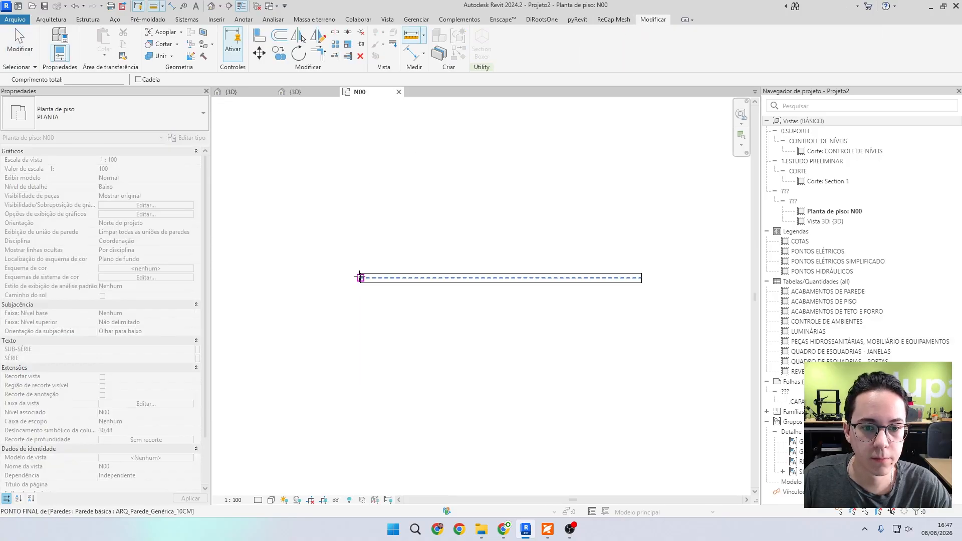
{"action": "left_click", "coordinate": [358, 273]}
{"action": "left_click", "coordinate": [360, 282]}
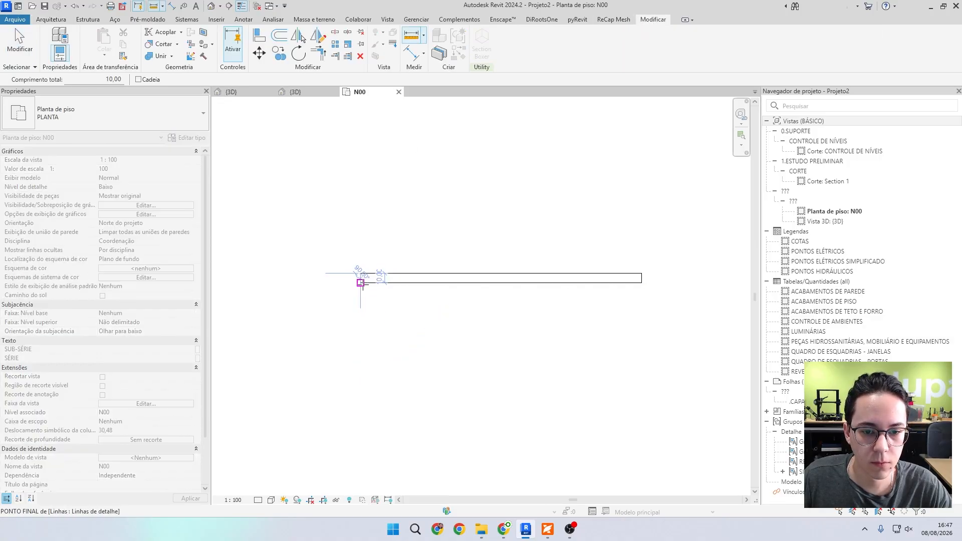
{"action": "key", "text": "Escape"}
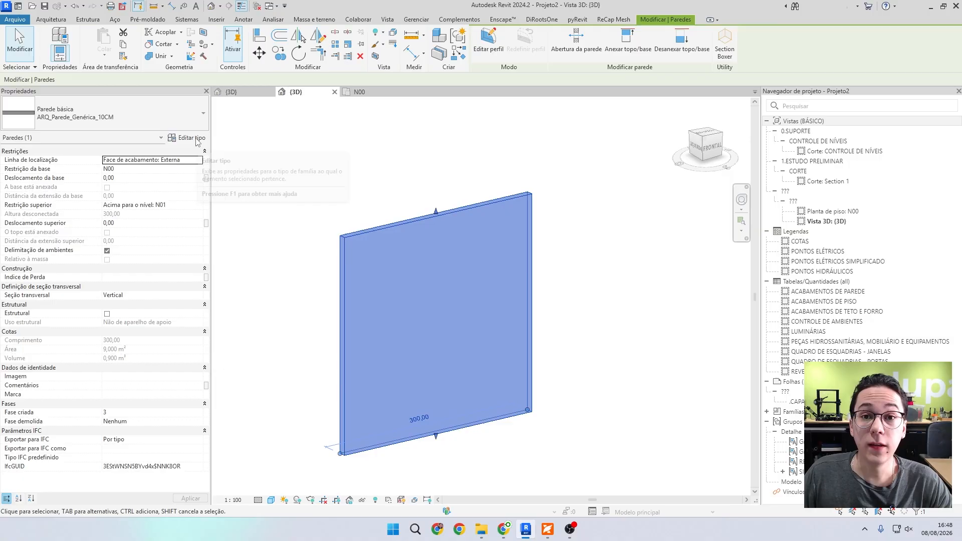
Search the materials for TIJOLO and assign ALVENARIA CERÂMICA to the structural layer of the ARQ_Parede_Genérica_10CM wall type
{"action": "left_click", "coordinate": [197, 142]}
{"action": "left_click_drag", "start_coordinate": [630, 99], "coordinate": [582, 100]}
{"action": "left_click", "coordinate": [728, 195]}
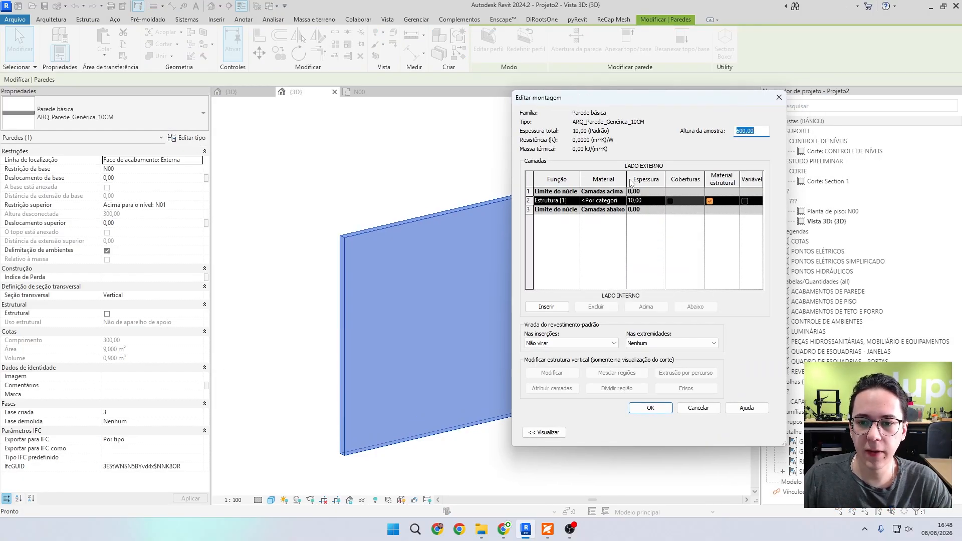
{"action": "left_click_drag", "start_coordinate": [625, 178], "coordinate": [658, 179]}
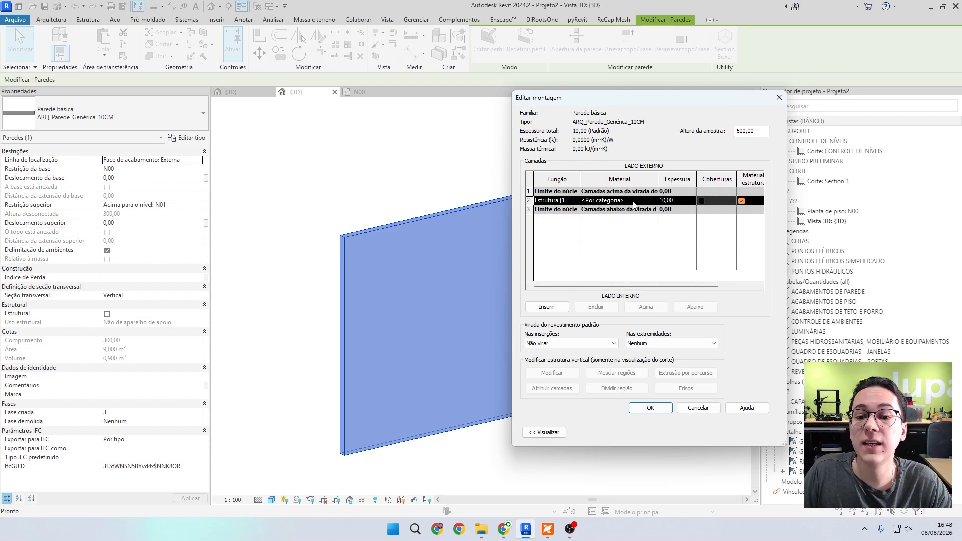
{"action": "left_click", "coordinate": [635, 202]}
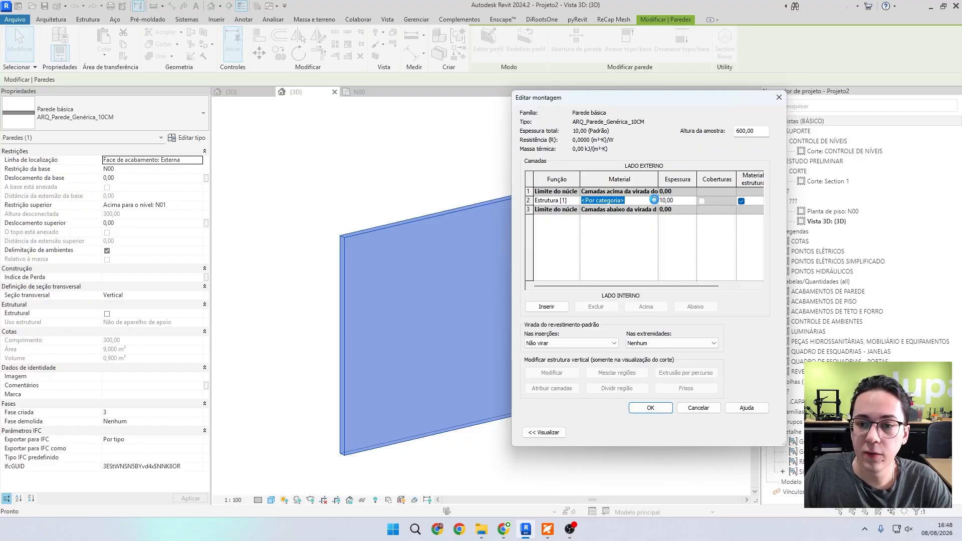
{"action": "left_click", "coordinate": [658, 202]}
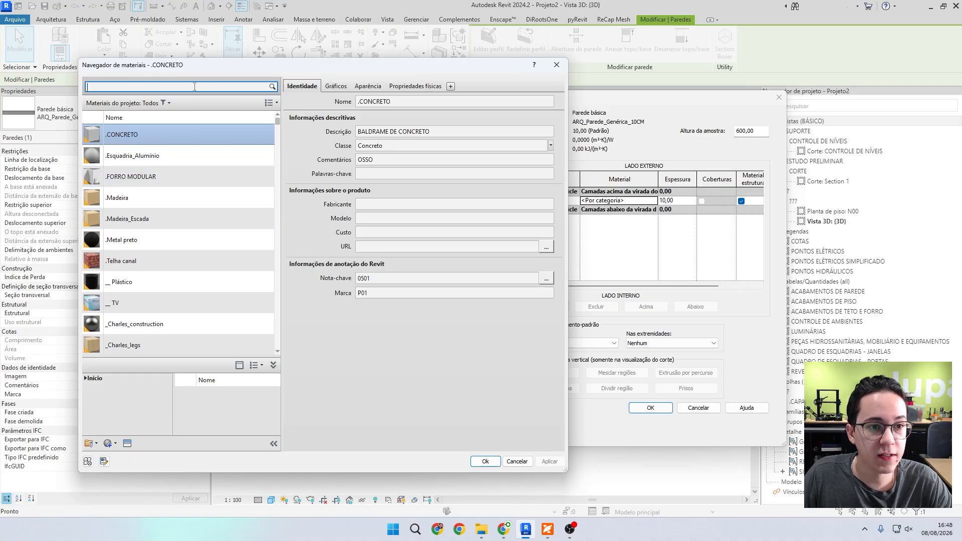
{"action": "type", "text": "TIJOLO"}
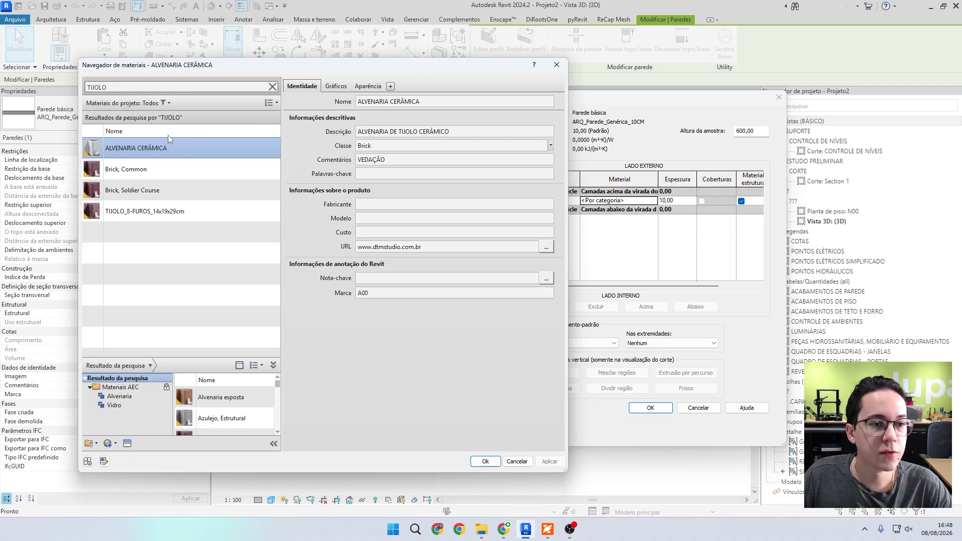
{"action": "double_click", "coordinate": [143, 151]}
{"action": "left_click", "coordinate": [650, 408]}
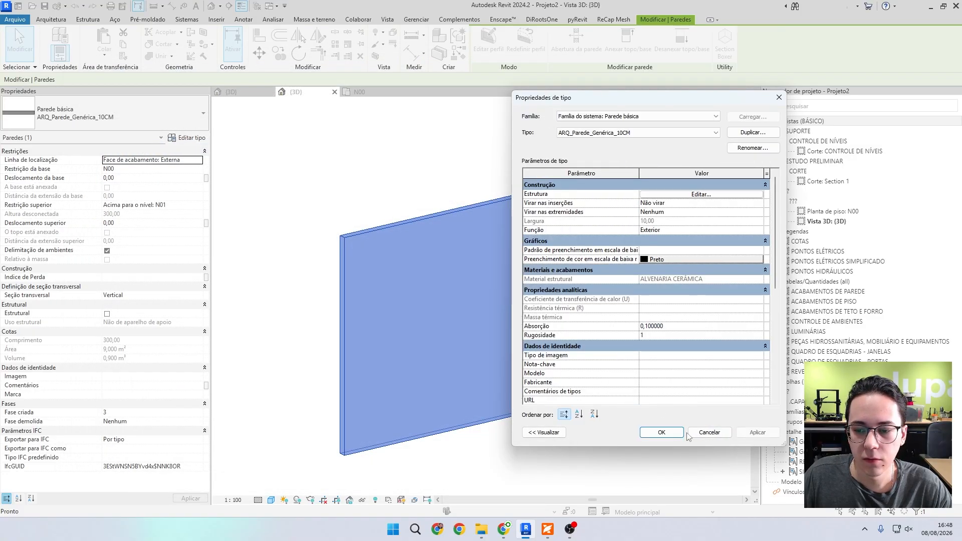
{"action": "left_click", "coordinate": [660, 433]}
{"action": "left_click", "coordinate": [298, 319]}
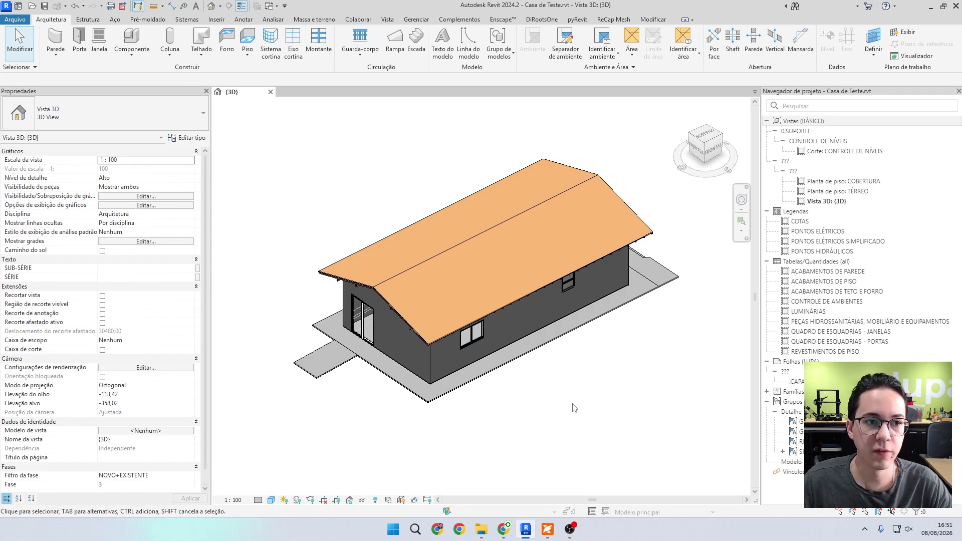
Start a new wall in the Casa de Teste project using the ARQ_Acabamento_Pintura_Branca type
{"action": "left_click", "coordinate": [56, 37]}
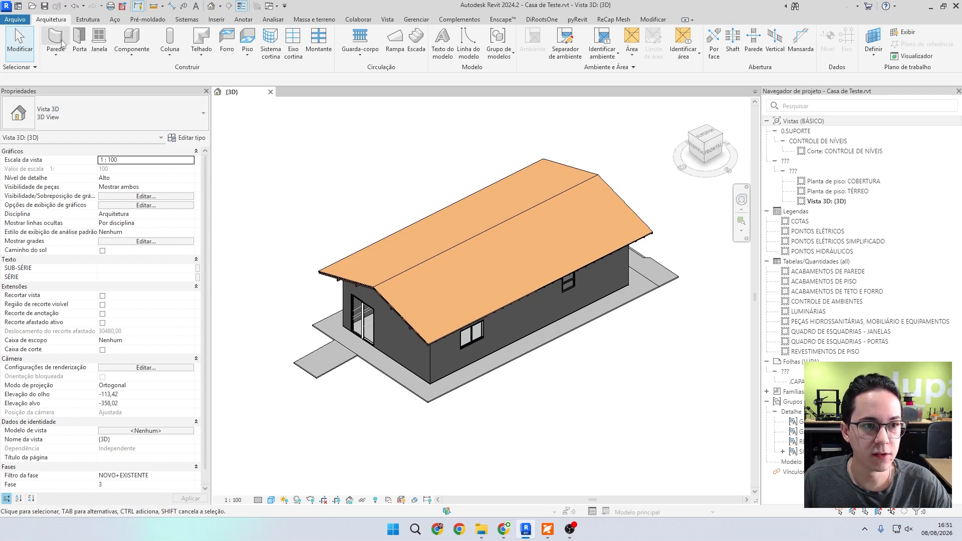
{"action": "left_click", "coordinate": [124, 107]}
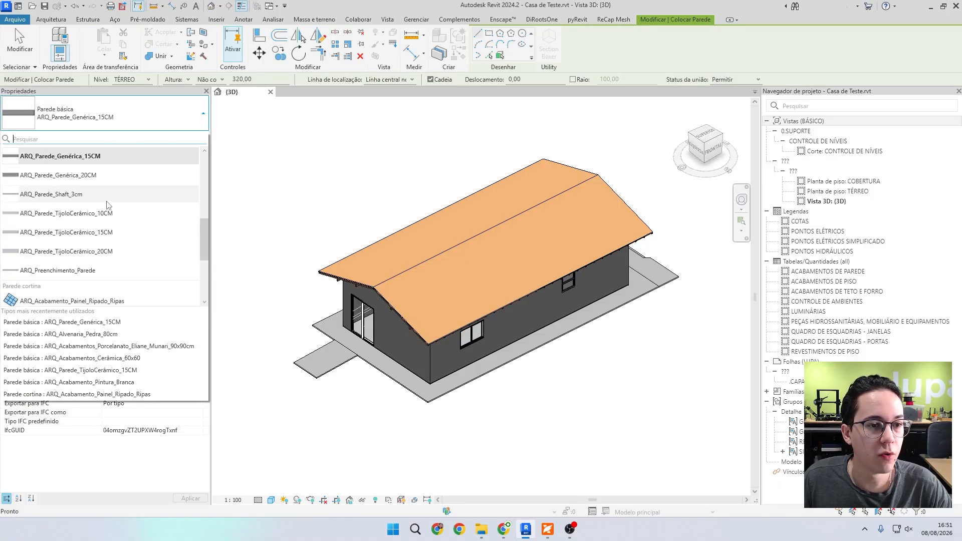
{"action": "scroll", "coordinate": [131, 161], "scroll_direction": "up", "scroll_amount": 5}
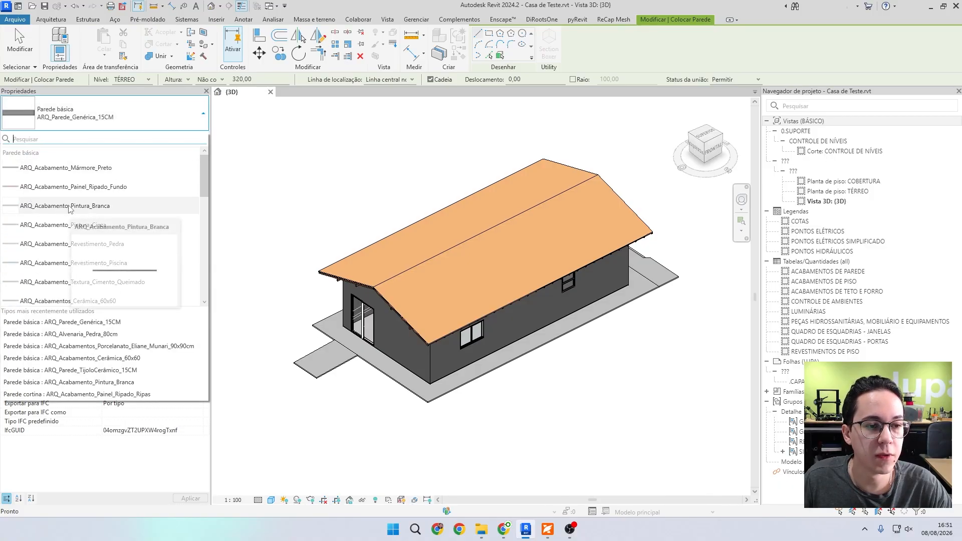
{"action": "left_click", "coordinate": [41, 206]}
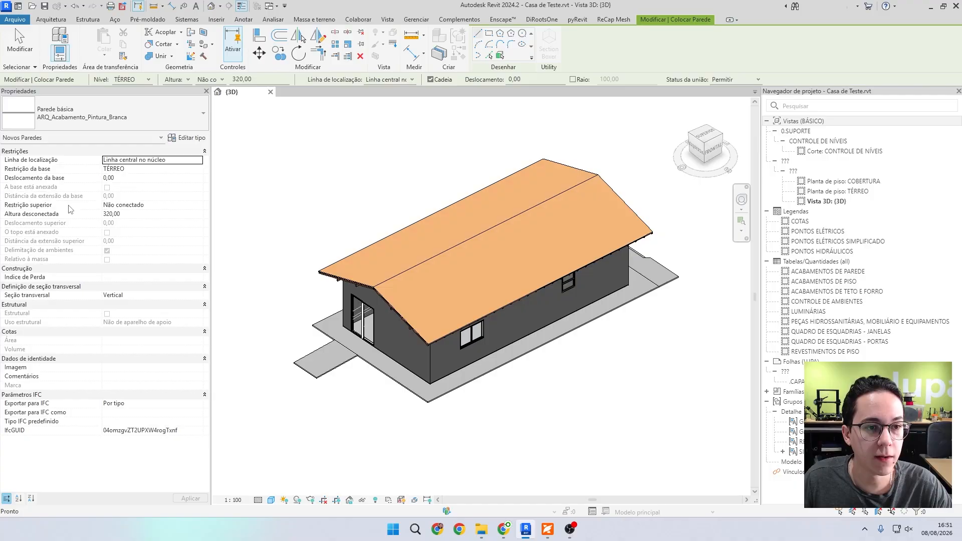
Examine the layer material and thickness in the assembly of the ARQ_Acabamento_Pintura_Branca wall type
{"action": "left_click", "coordinate": [188, 138]}
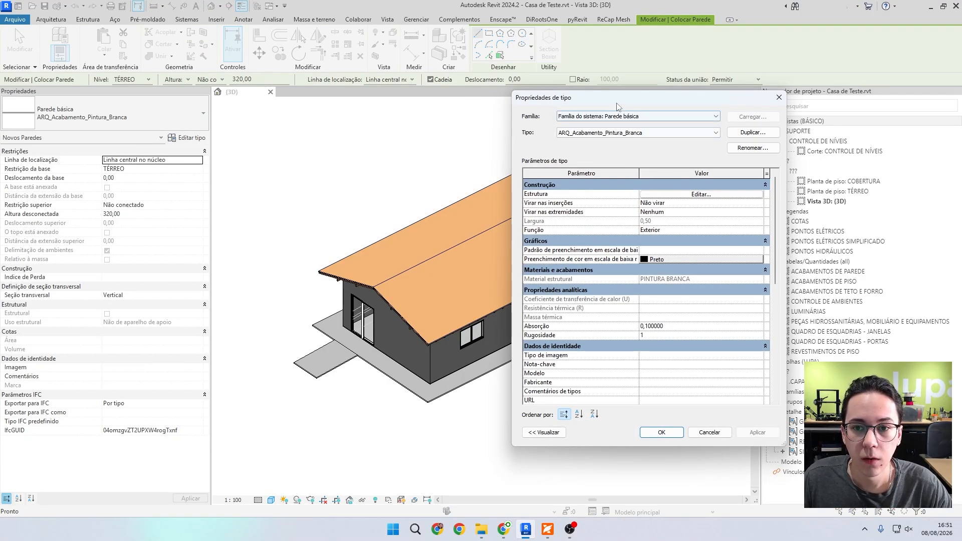
{"action": "left_click", "coordinate": [566, 185]}
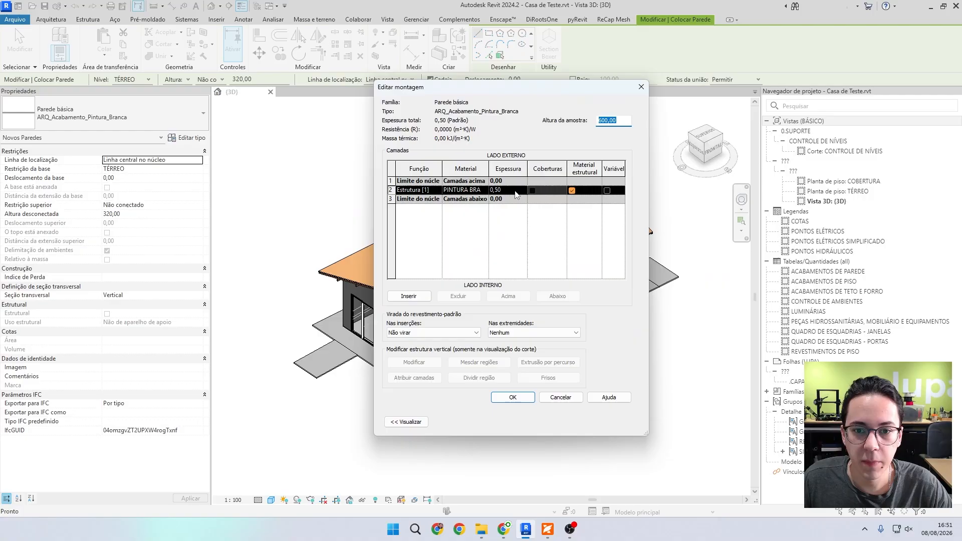
{"action": "left_click", "coordinate": [516, 190]}
{"action": "left_click_drag", "start_coordinate": [489, 169], "coordinate": [560, 169]}
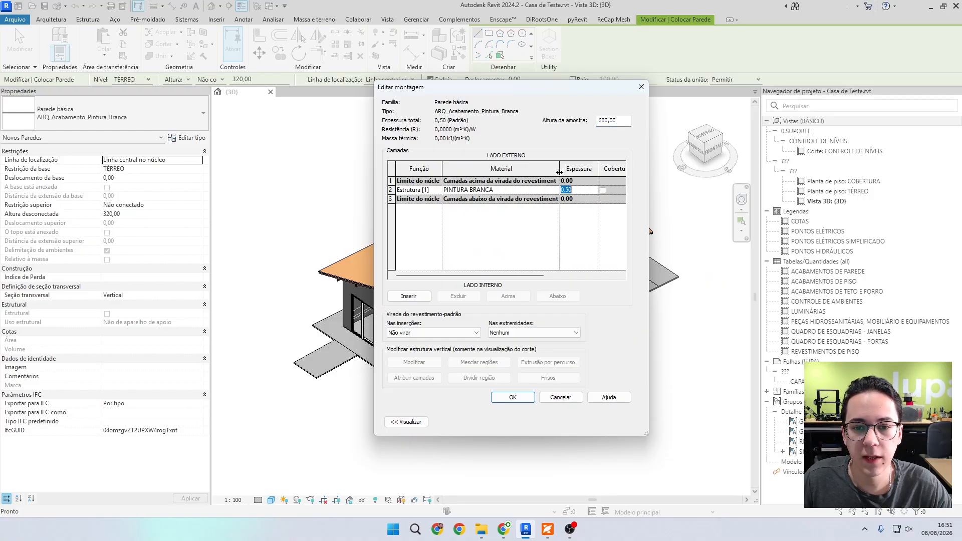
{"action": "left_click", "coordinate": [516, 191]}
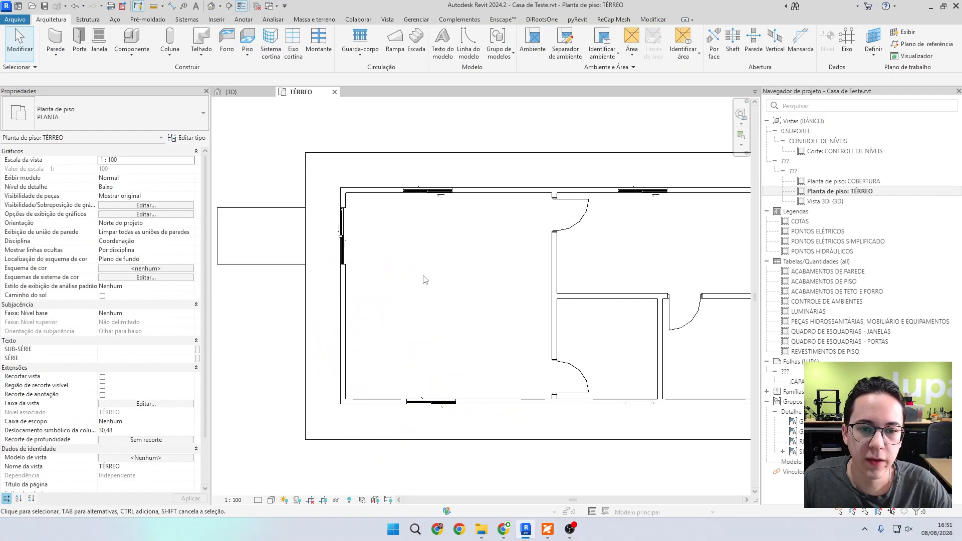
Configure a new ARQ_Acabamento_Pintura_Branca wall with its top constrained to level COBERTURA and location line Face de acabamento: Externa
{"action": "left_click", "coordinate": [55, 38]}
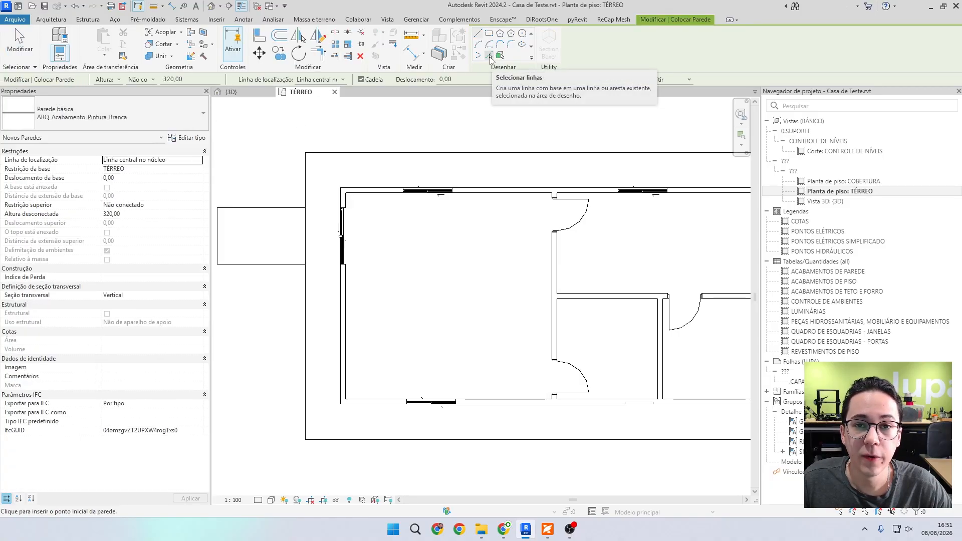
{"action": "left_click", "coordinate": [491, 56]}
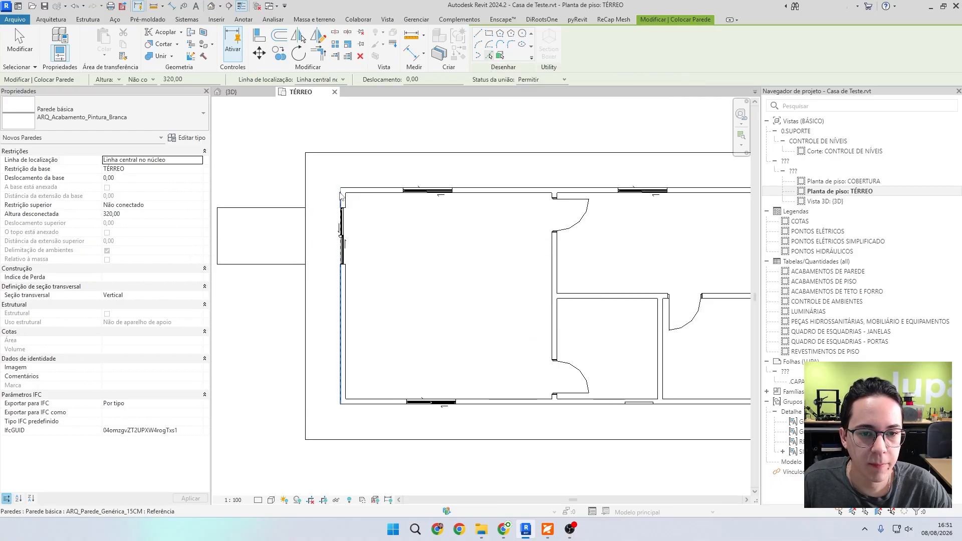
{"action": "left_click", "coordinate": [201, 206]}
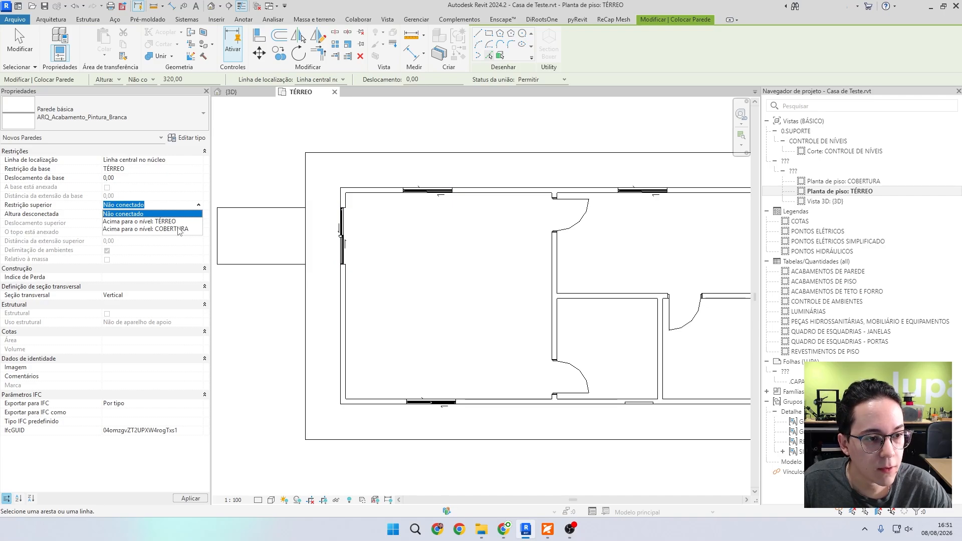
{"action": "left_click", "coordinate": [148, 229]}
{"action": "scroll", "coordinate": [315, 296], "scroll_direction": "up", "scroll_amount": 3}
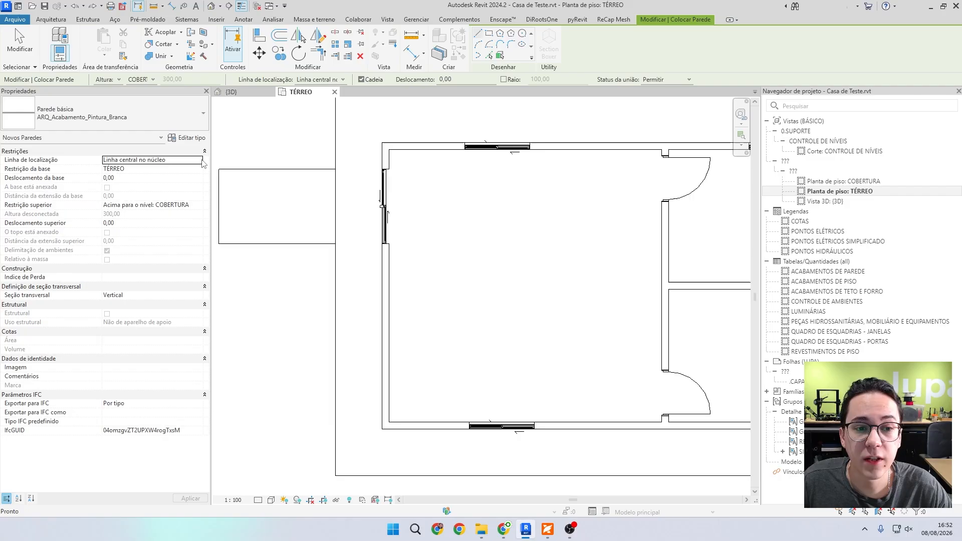
{"action": "left_click", "coordinate": [199, 161]}
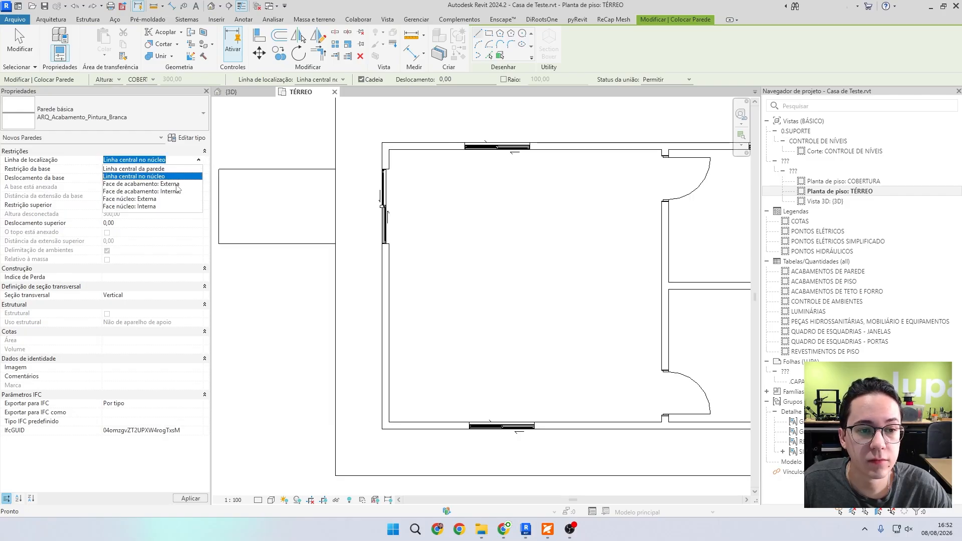
{"action": "left_click", "coordinate": [161, 184]}
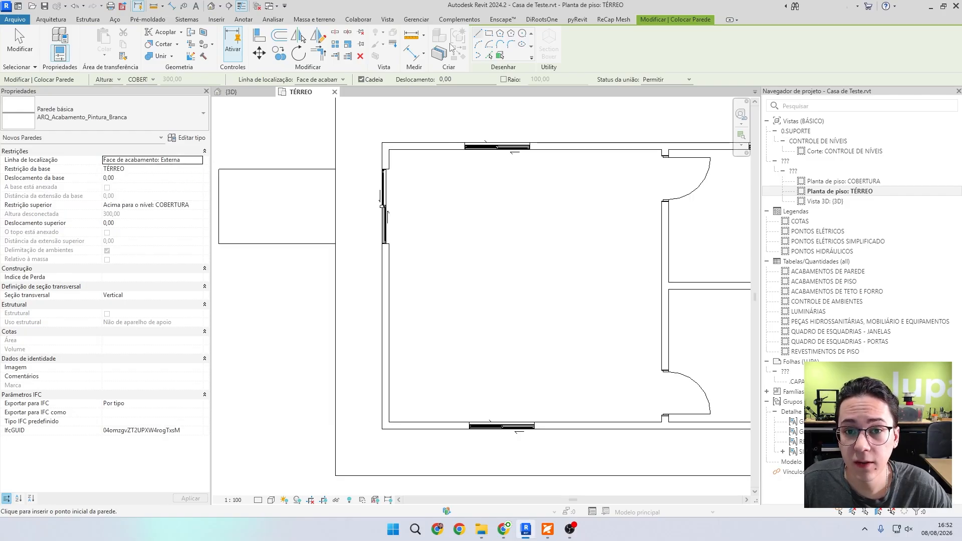
Place the white finish wall by picking the exterior face of the end wall containing the glass sliding door
{"action": "left_click", "coordinate": [491, 57]}
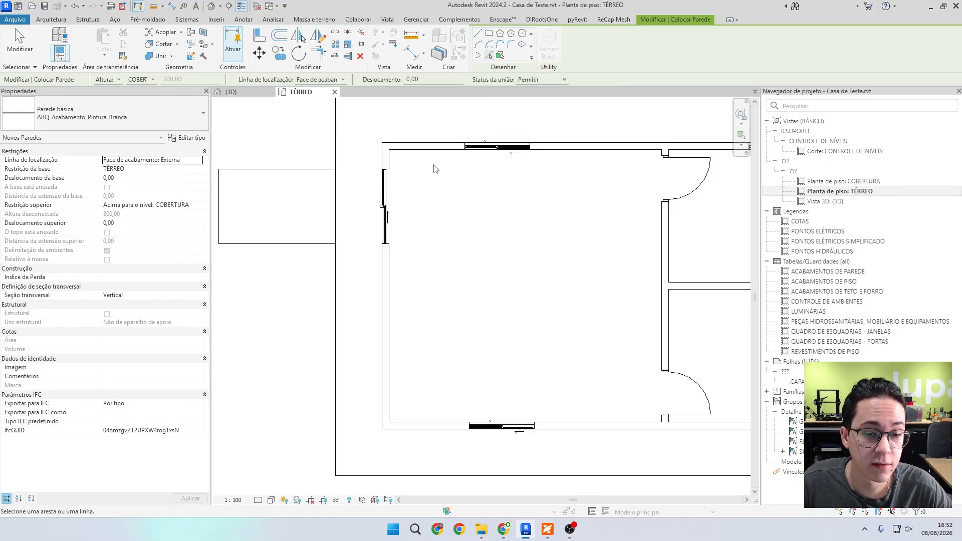
{"action": "scroll", "coordinate": [381, 275], "scroll_direction": "up", "scroll_amount": 3}
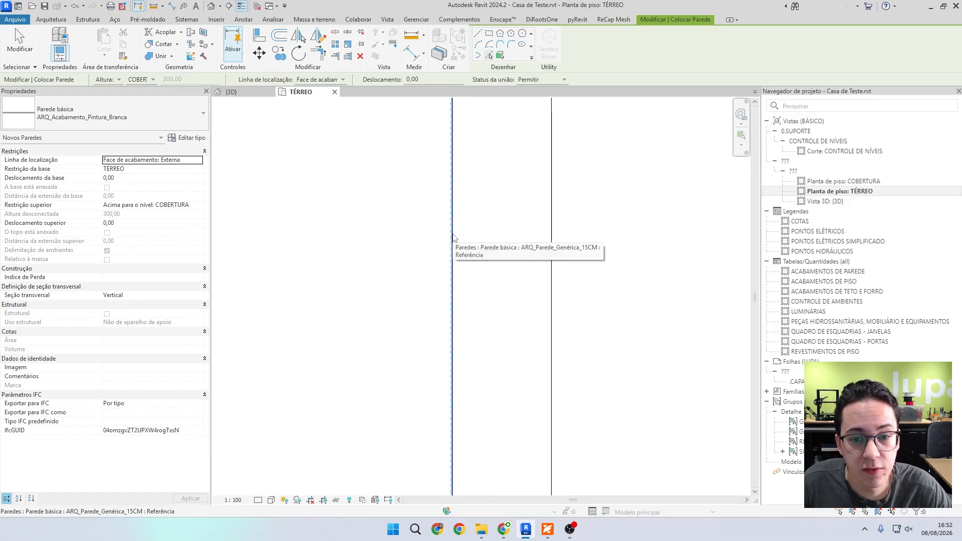
{"action": "scroll", "coordinate": [451, 240], "scroll_direction": "up", "scroll_amount": 3}
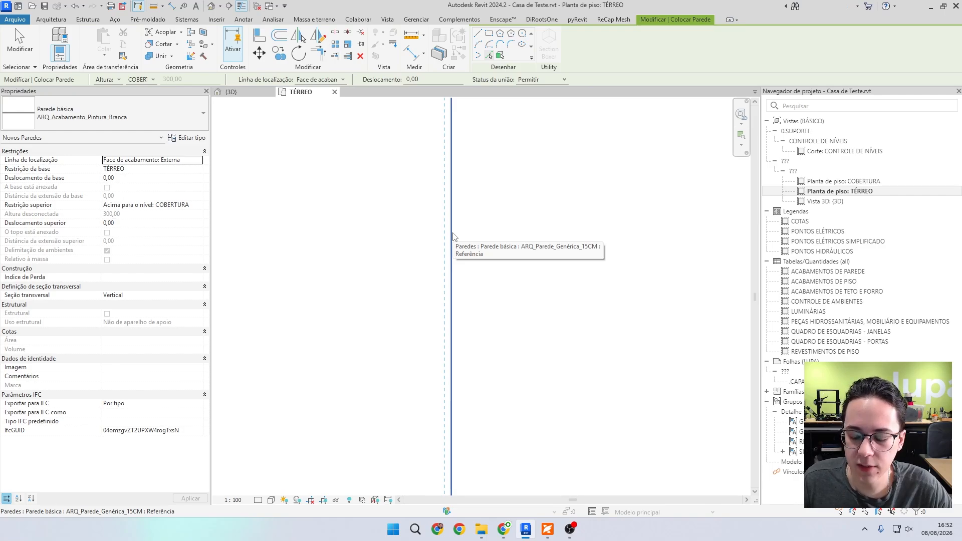
{"action": "left_click", "coordinate": [453, 237]}
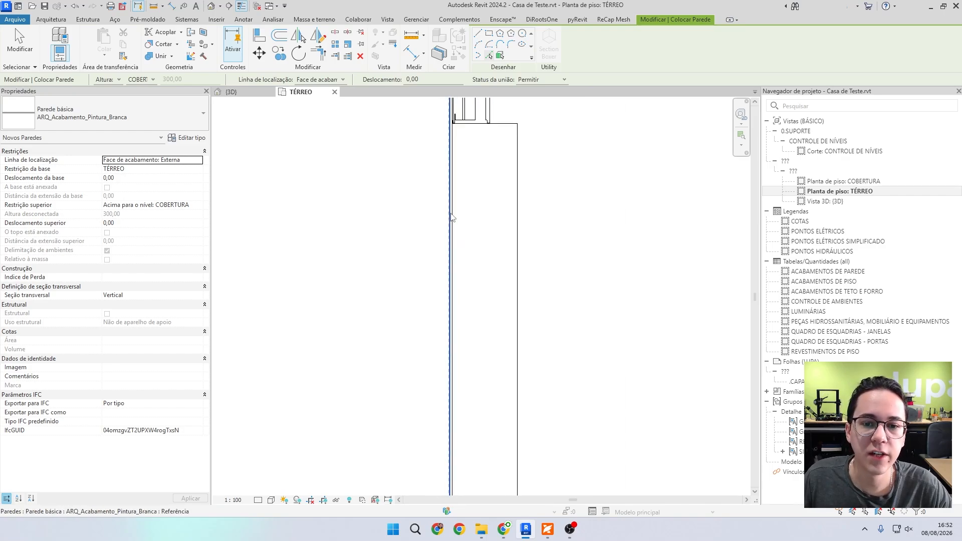
{"action": "scroll", "coordinate": [301, 236], "scroll_direction": "down", "scroll_amount": 4}
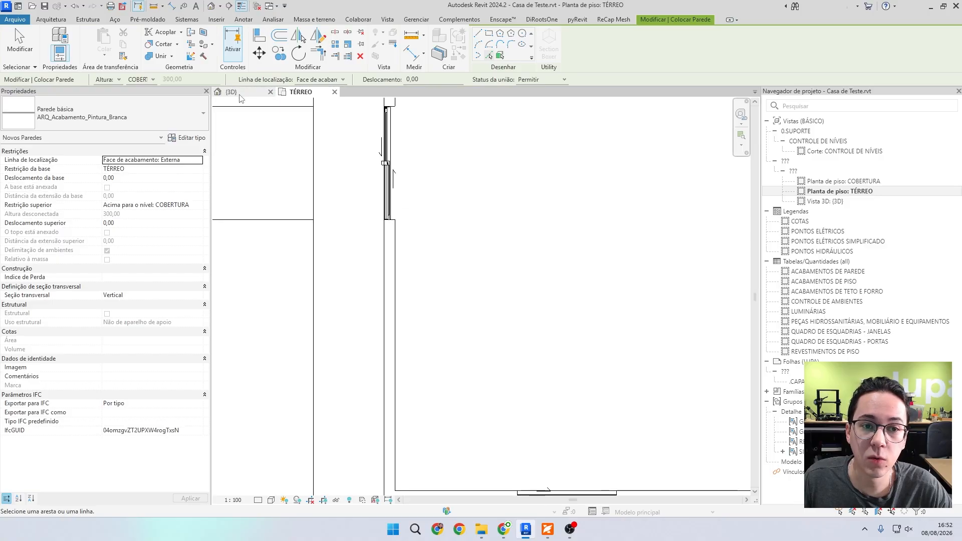
{"action": "scroll", "coordinate": [521, 312], "scroll_direction": "down", "scroll_amount": 2}
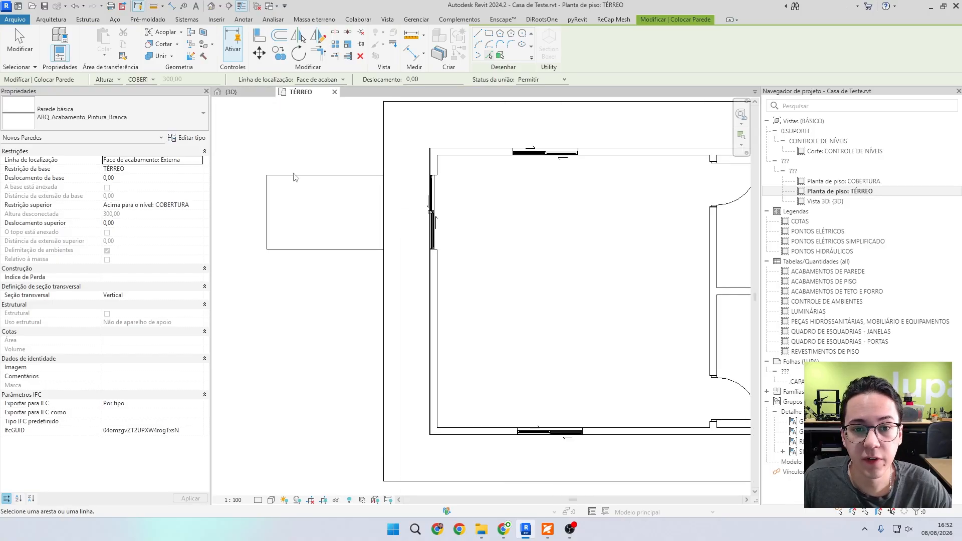
In the 3D view, attach the top of the white finish wall to the roof
{"action": "left_click", "coordinate": [243, 96]}
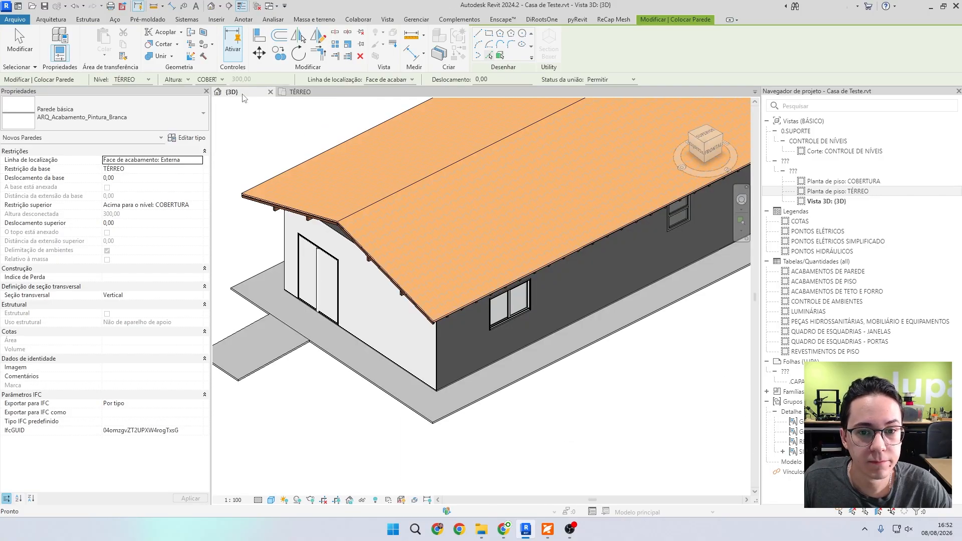
{"action": "middle_click_drag", "start_coordinate": [304, 361], "coordinate": [348, 301], "text": "shift"}
{"action": "scroll", "coordinate": [348, 297], "scroll_direction": "up", "scroll_amount": 4}
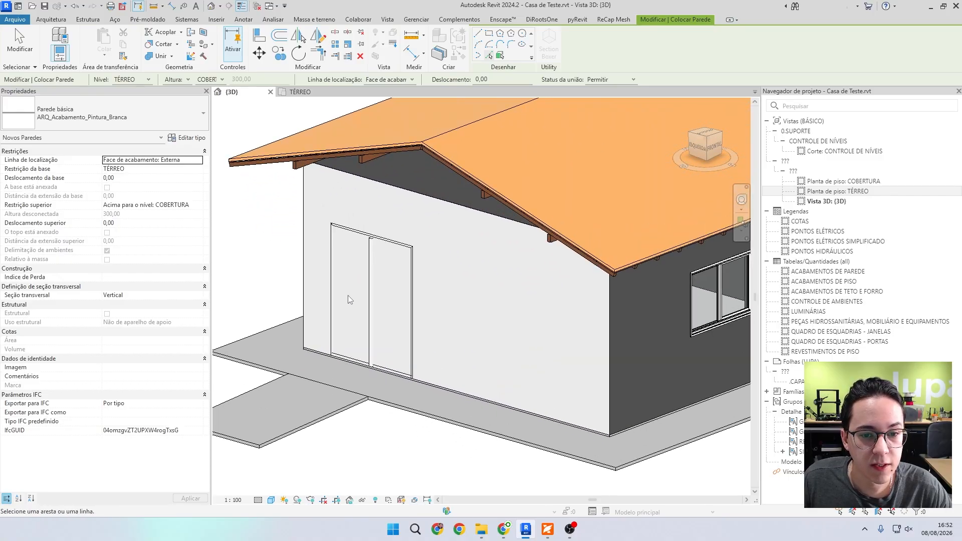
{"action": "key", "text": "Escape"}
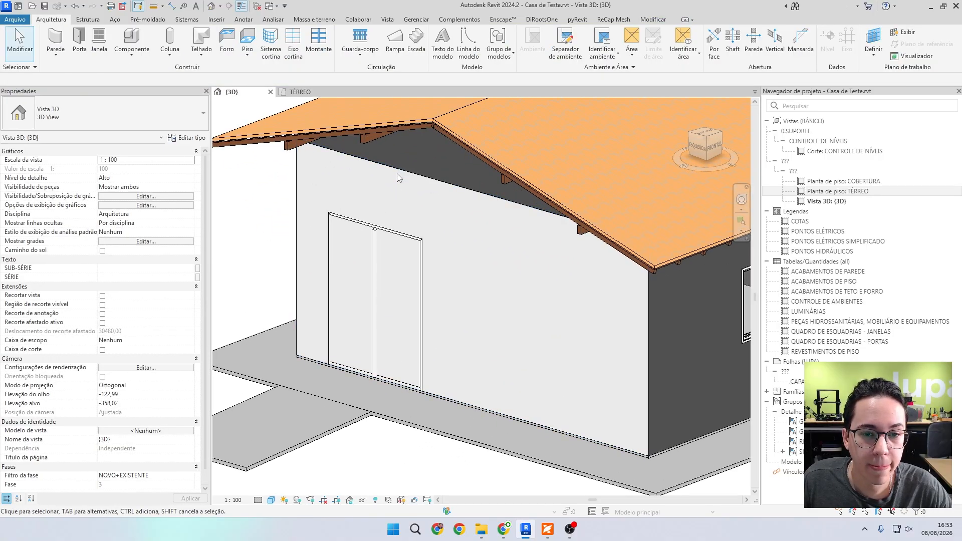
{"action": "left_click", "coordinate": [402, 173]}
{"action": "key", "text": "Escape"}
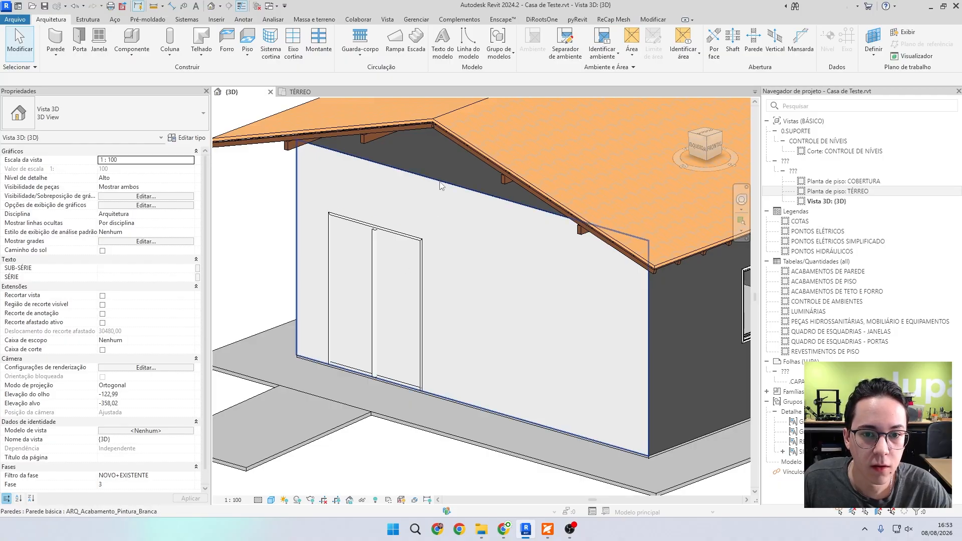
{"action": "left_click", "coordinate": [441, 196]}
{"action": "middle_click_drag", "start_coordinate": [442, 196], "coordinate": [462, 249], "text": "shift"}
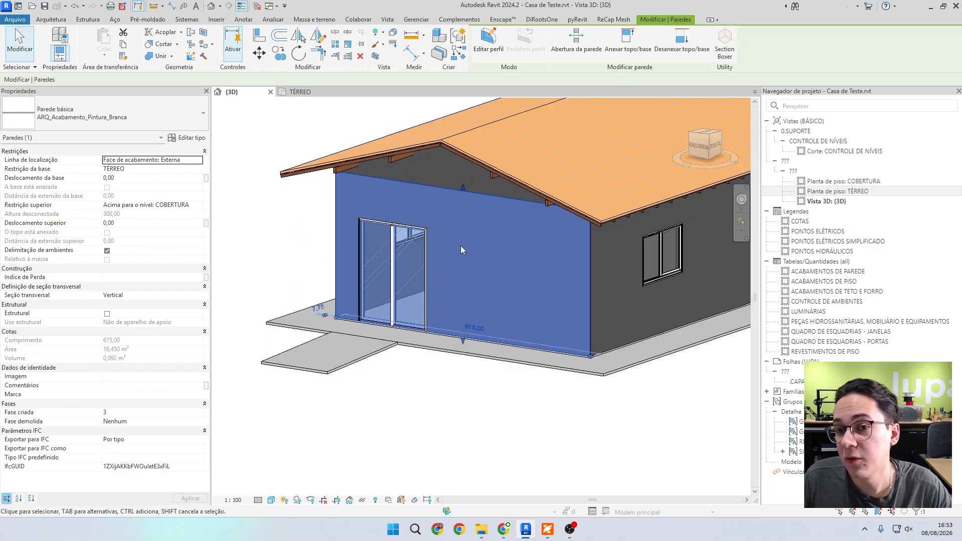
{"action": "left_click", "coordinate": [635, 40]}
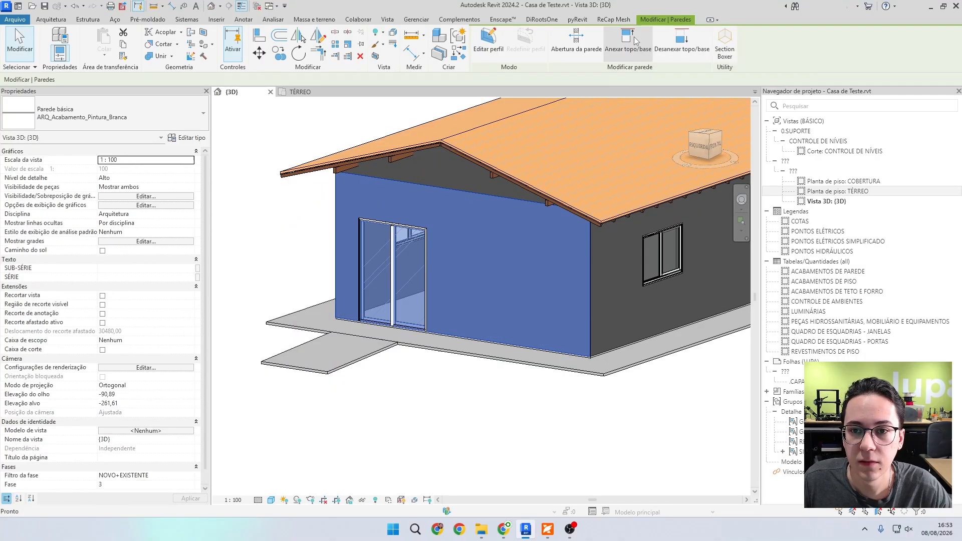
{"action": "left_click", "coordinate": [452, 147]}
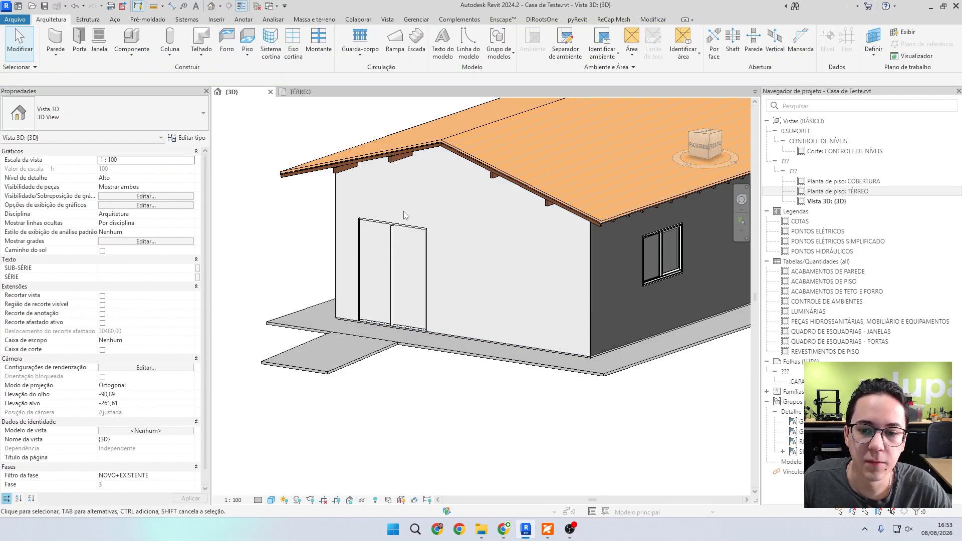
In the TÉRREO plan, join the white finish wall with the adjacent ARQ_Parede_Genérica_15CM wall and check the sliding door opening in 3D
{"action": "left_click", "coordinate": [336, 286]}
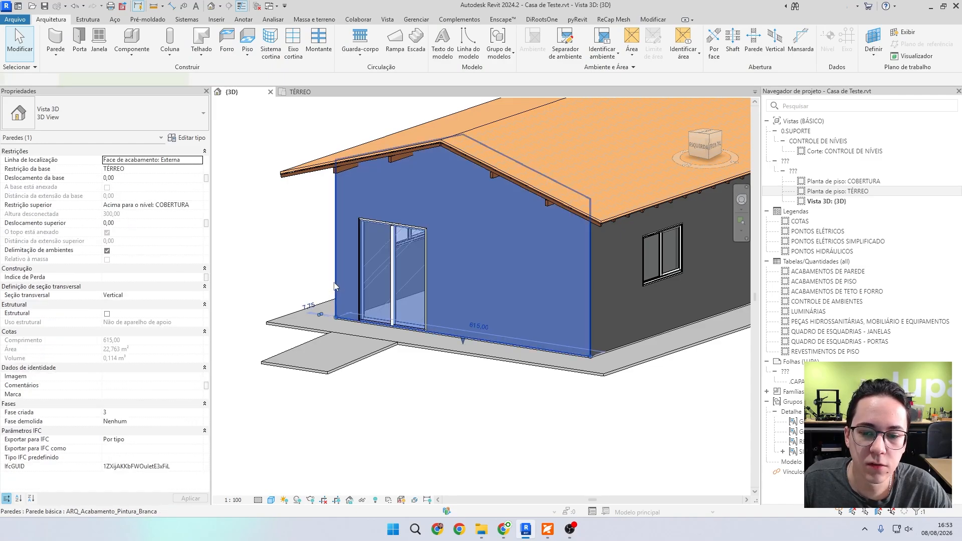
{"action": "left_click", "coordinate": [281, 94]}
{"action": "key", "text": "Escape"}
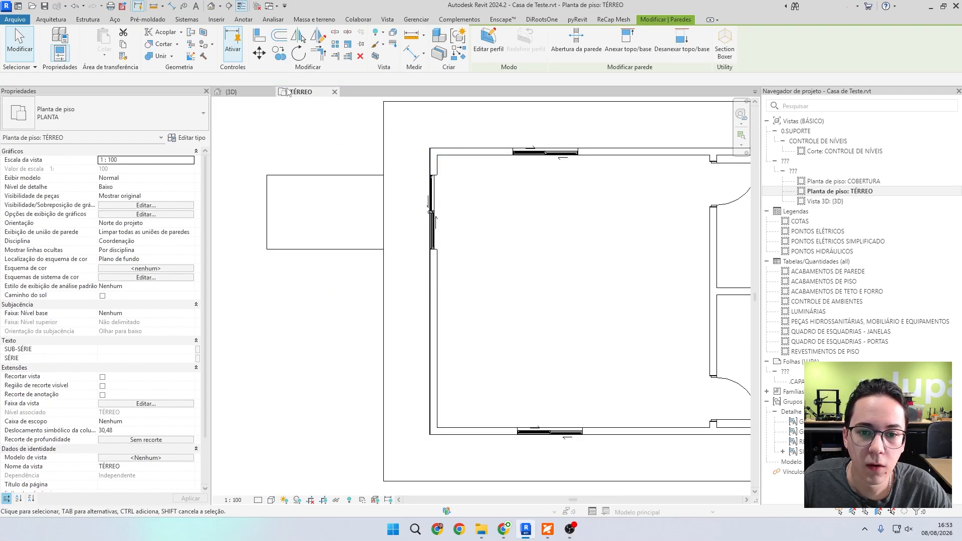
{"action": "scroll", "coordinate": [448, 300], "scroll_direction": "up", "scroll_amount": 5}
{"action": "scroll", "coordinate": [448, 300], "scroll_direction": "up", "scroll_amount": 5}
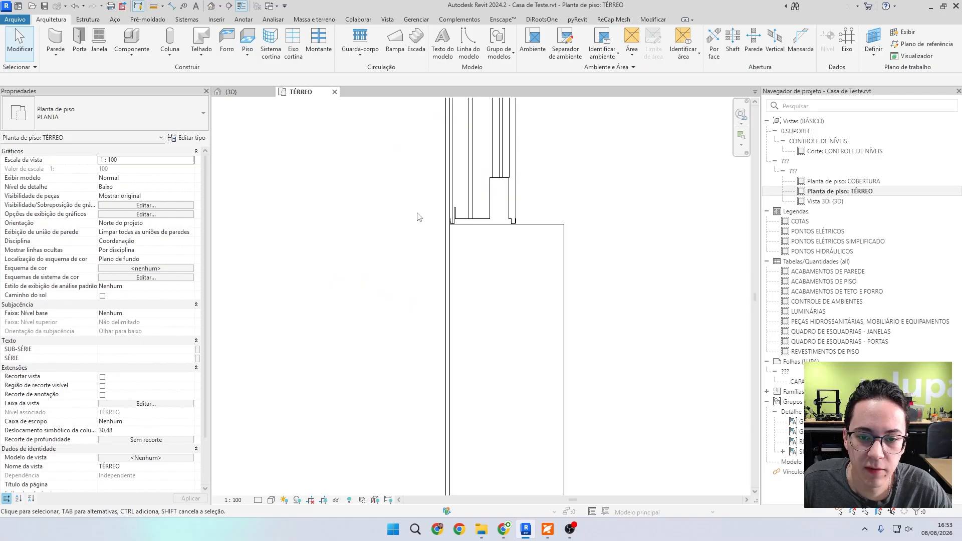
{"action": "left_click", "coordinate": [412, 249]}
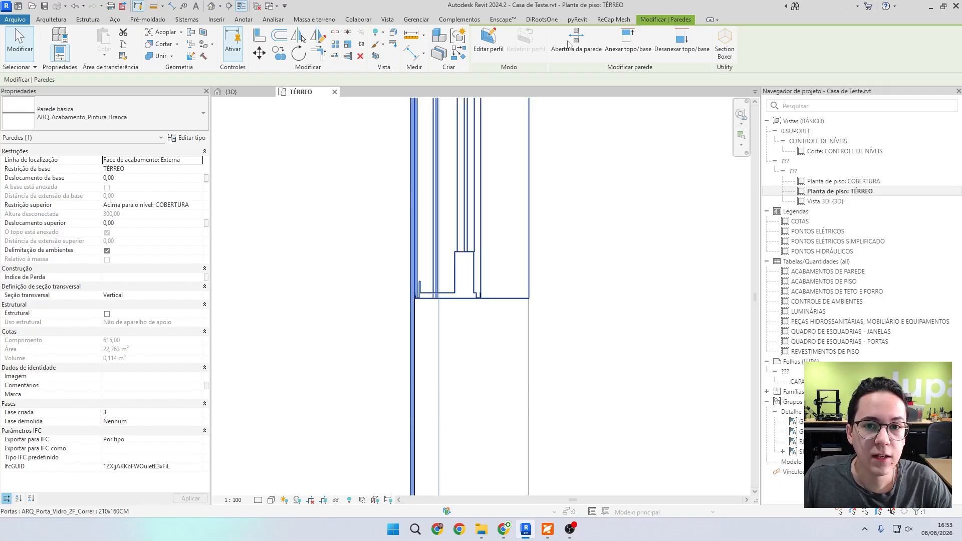
{"action": "left_click", "coordinate": [154, 58]}
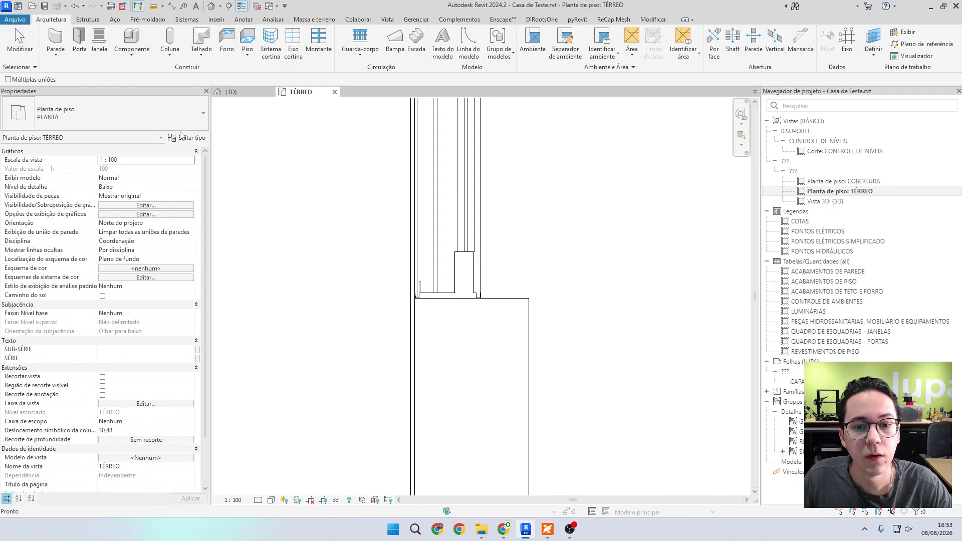
{"action": "left_click", "coordinate": [414, 334]}
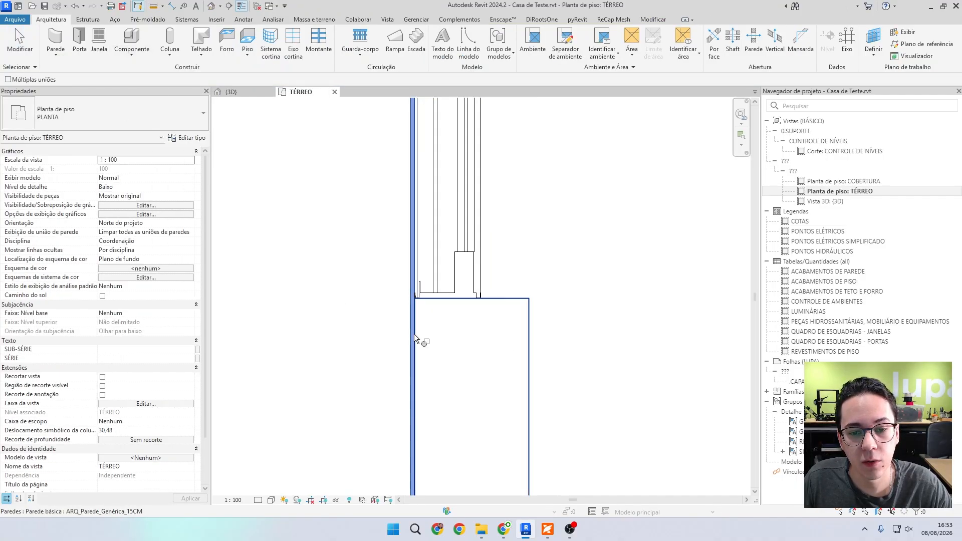
{"action": "left_click", "coordinate": [504, 304]}
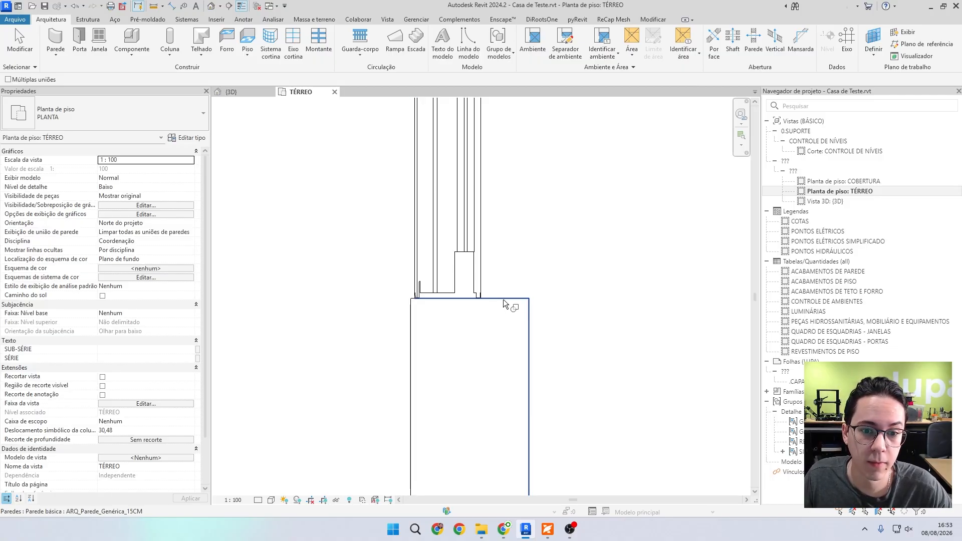
{"action": "left_click", "coordinate": [231, 92]}
{"action": "key", "text": "Escape"}
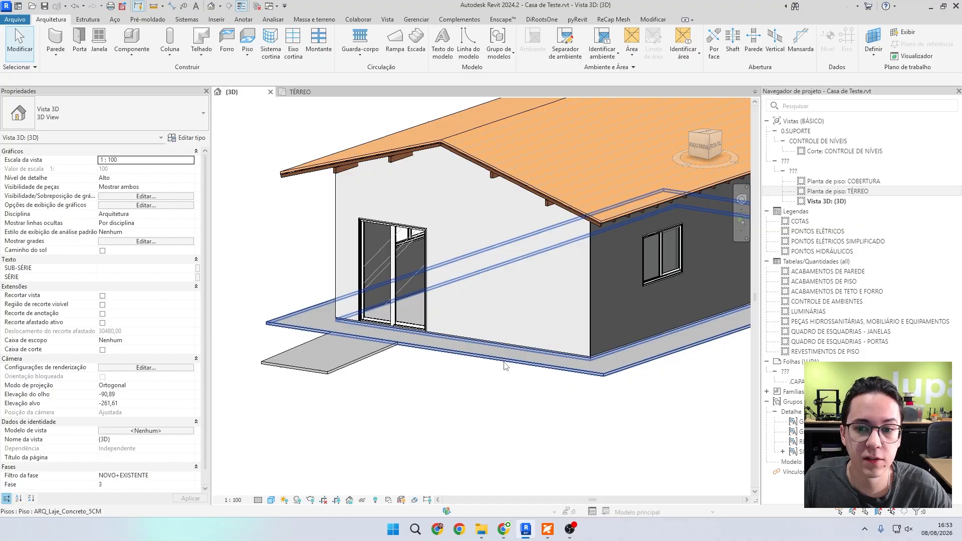
{"action": "middle_click_drag", "start_coordinate": [501, 421], "coordinate": [561, 419], "text": "shift"}
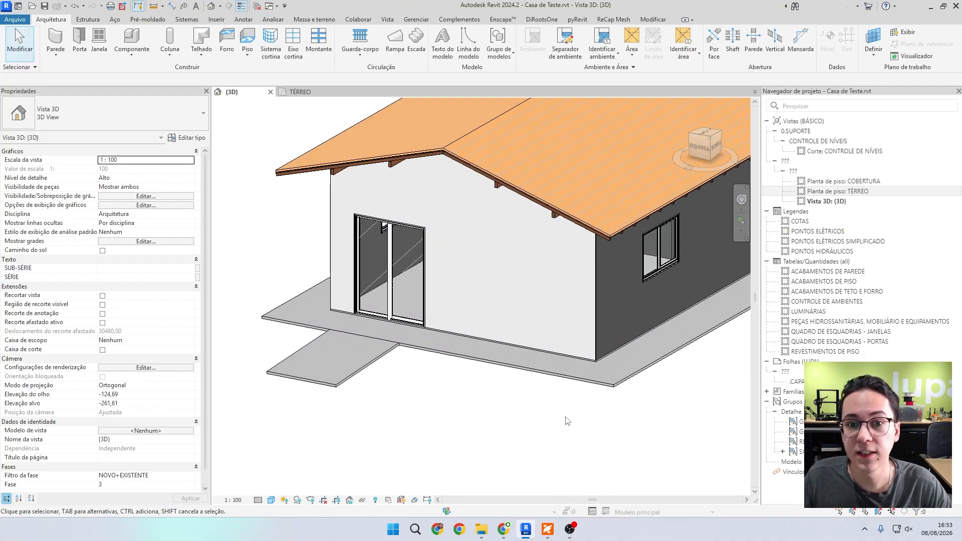
{"action": "scroll", "coordinate": [540, 384], "scroll_direction": "down", "scroll_amount": 2}
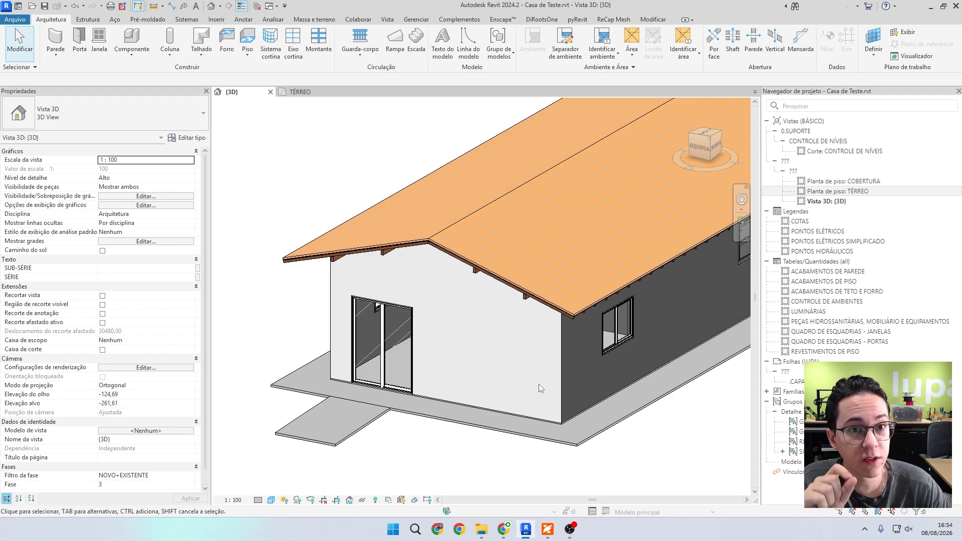
Place an ARQ_Acabamento_Pintura_Cinza wall along the interior face of the sliding-door wall in the TÉRREO plan
{"action": "key", "text": "ctrl+Tab"}
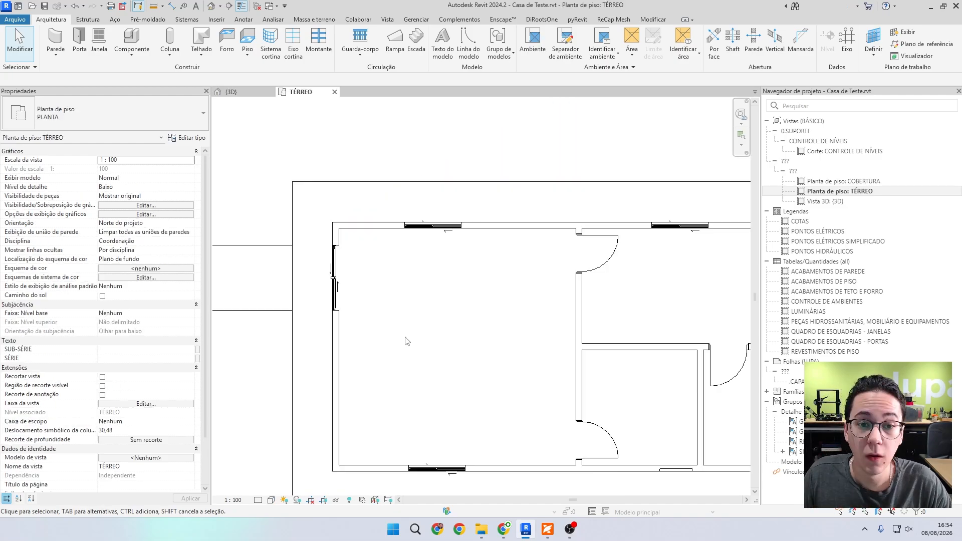
{"action": "scroll", "coordinate": [307, 243], "scroll_direction": "up", "scroll_amount": 1}
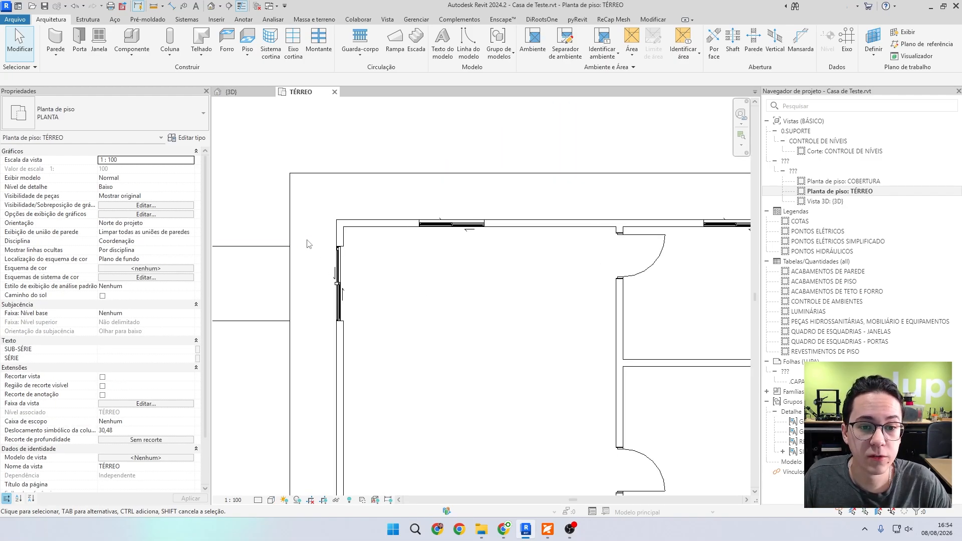
{"action": "left_click", "coordinate": [55, 40]}
{"action": "left_click", "coordinate": [82, 125]}
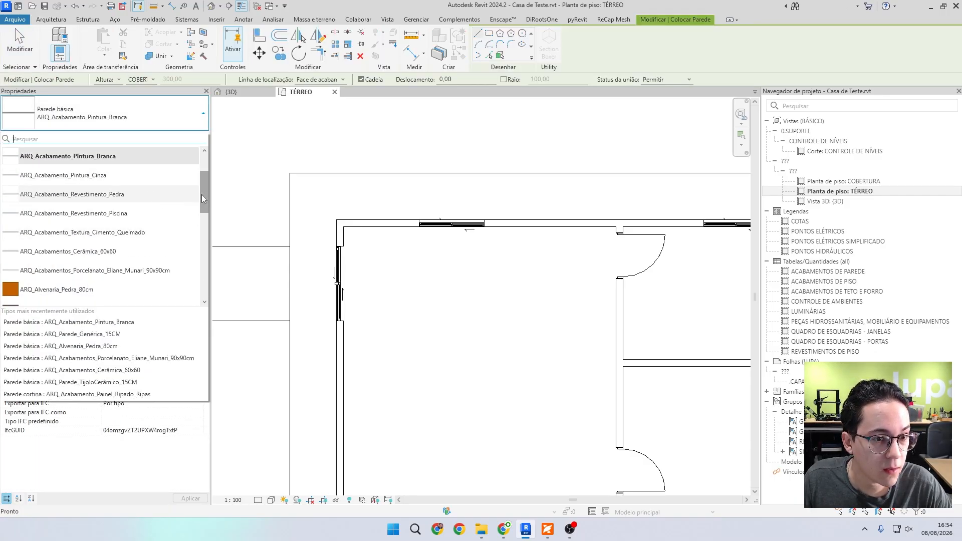
{"action": "scroll", "coordinate": [202, 195], "scroll_direction": "up", "scroll_amount": 1}
{"action": "left_click", "coordinate": [68, 194]}
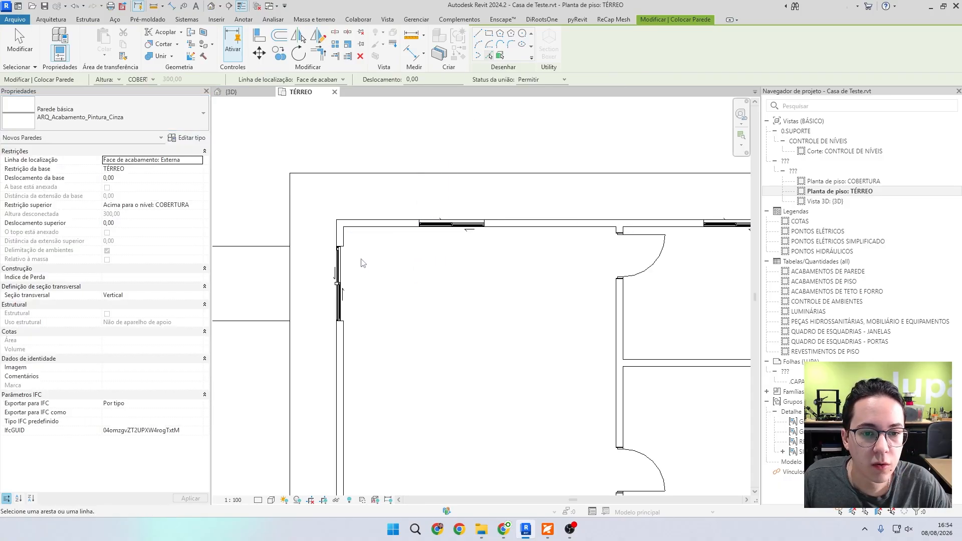
{"action": "scroll", "coordinate": [351, 245], "scroll_direction": "up", "scroll_amount": 3}
{"action": "scroll", "coordinate": [332, 232], "scroll_direction": "up", "scroll_amount": 4}
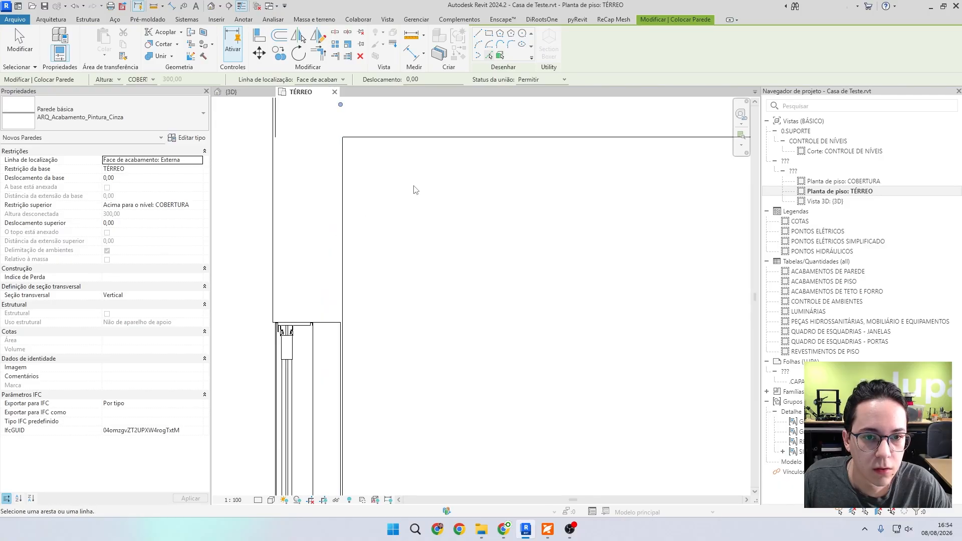
{"action": "scroll", "coordinate": [414, 189], "scroll_direction": "down", "scroll_amount": 5}
{"action": "key", "text": "Escape"}
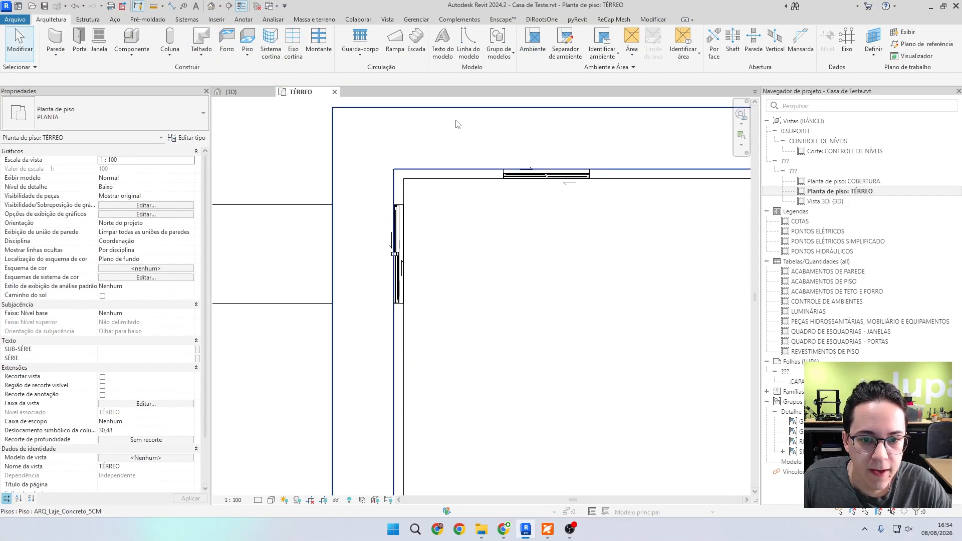
Shorten the ARQ_Acabamento_Pintura_Cinza wall in the TÉRREO plan so it ends a short distance past the sliding door
{"action": "middle_click_drag", "start_coordinate": [406, 324], "coordinate": [429, 155]}
{"action": "left_click", "coordinate": [429, 236]}
{"action": "scroll", "coordinate": [429, 365], "scroll_direction": "up", "scroll_amount": 2}
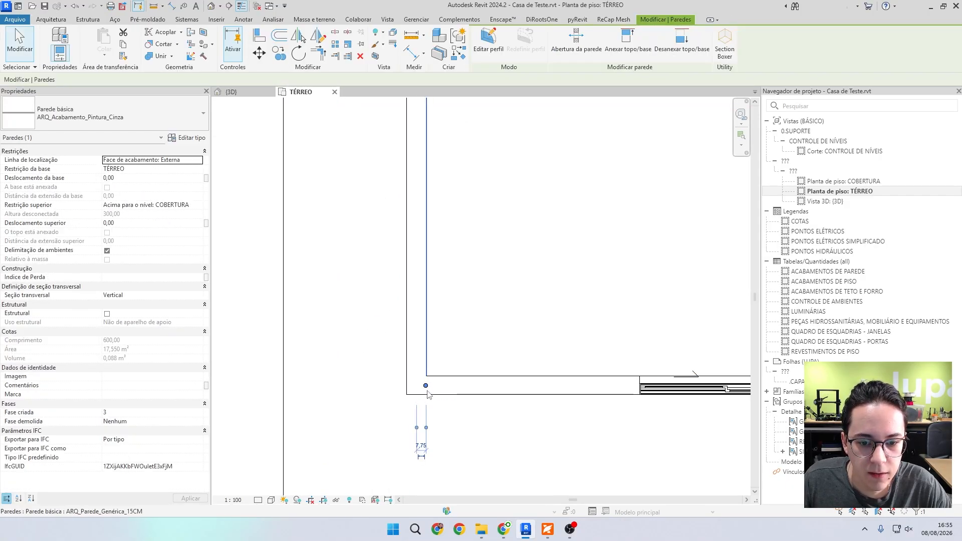
{"action": "middle_click_drag", "start_coordinate": [429, 179], "coordinate": [492, 411]}
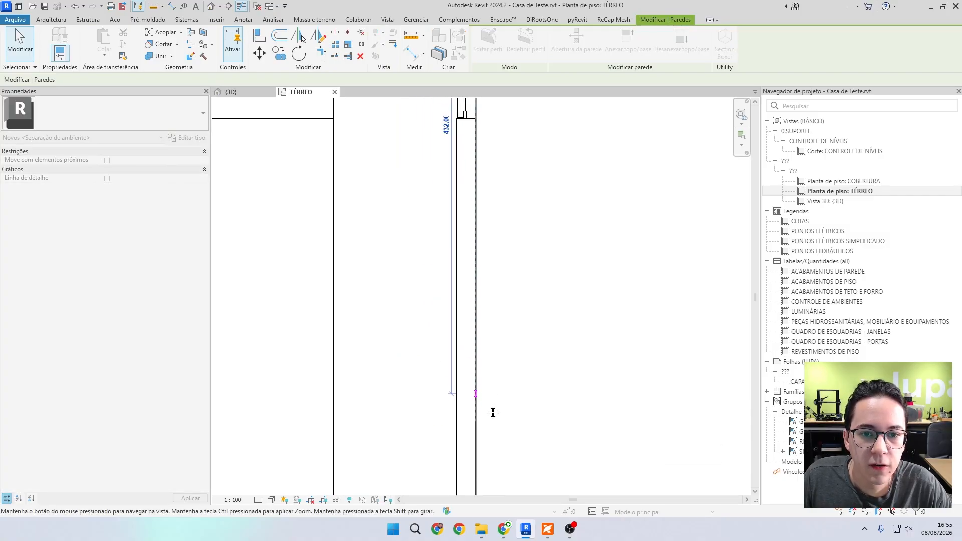
{"action": "key", "text": "Escape"}
{"action": "key", "text": "Escape"}
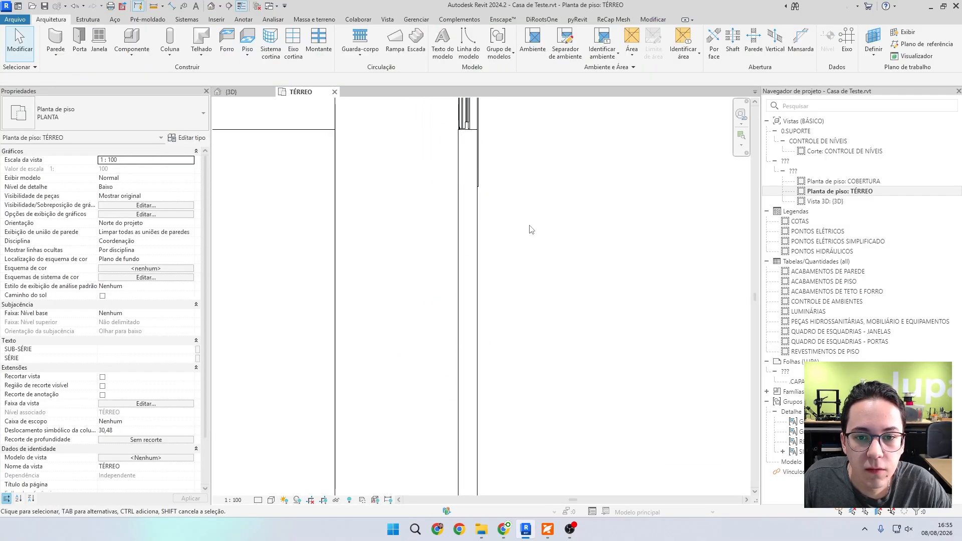
{"action": "middle_click_drag", "start_coordinate": [530, 226], "coordinate": [496, 331]}
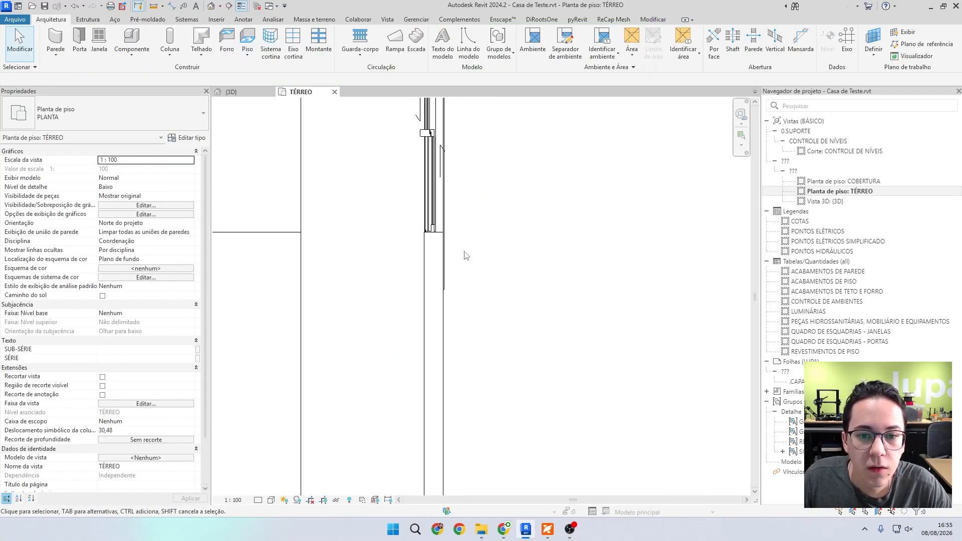
Draw an ARQ_Acabamento_Textura_Cimento_Queimado wall from the grey finish's end along the interior wall face, stopping short of the room corner
{"action": "left_click", "coordinate": [55, 37]}
{"action": "left_click", "coordinate": [90, 120]}
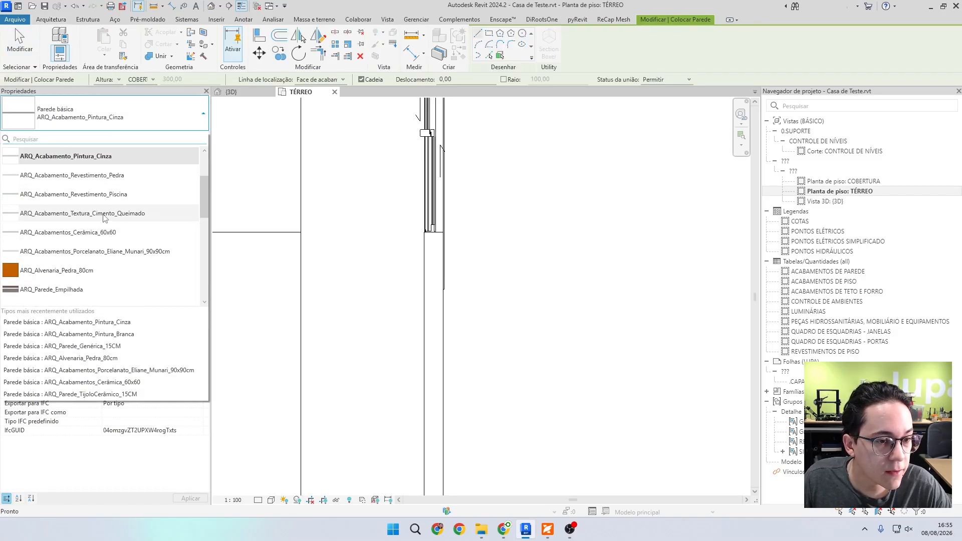
{"action": "left_click", "coordinate": [151, 214]}
{"action": "left_click", "coordinate": [446, 275]}
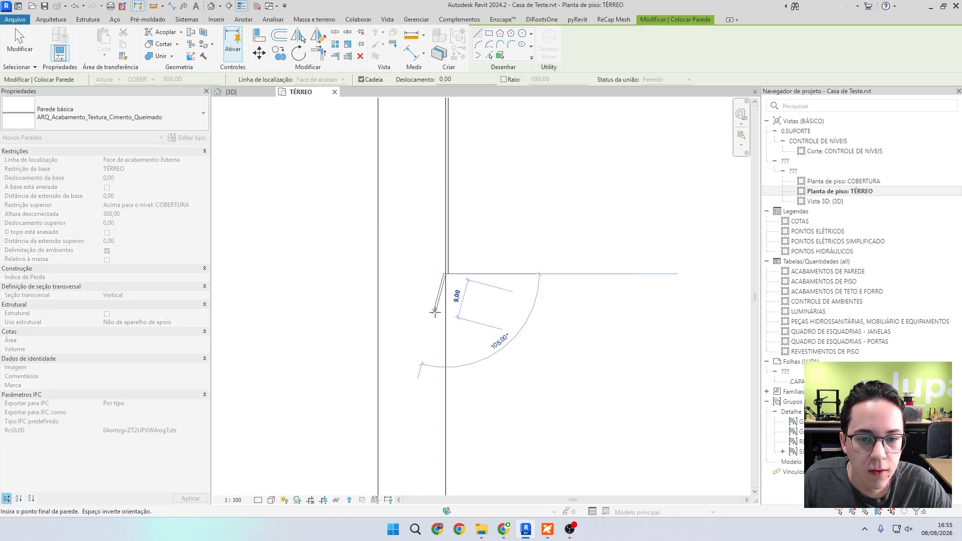
{"action": "scroll", "coordinate": [443, 317], "scroll_direction": "up", "scroll_amount": 5}
{"action": "scroll", "coordinate": [444, 316], "scroll_direction": "down", "scroll_amount": 2}
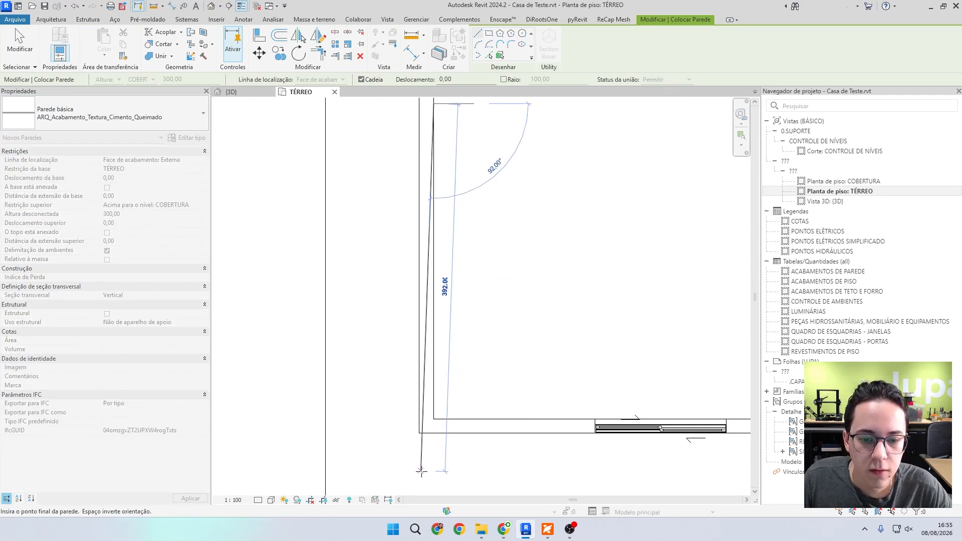
{"action": "key", "text": "Escape"}
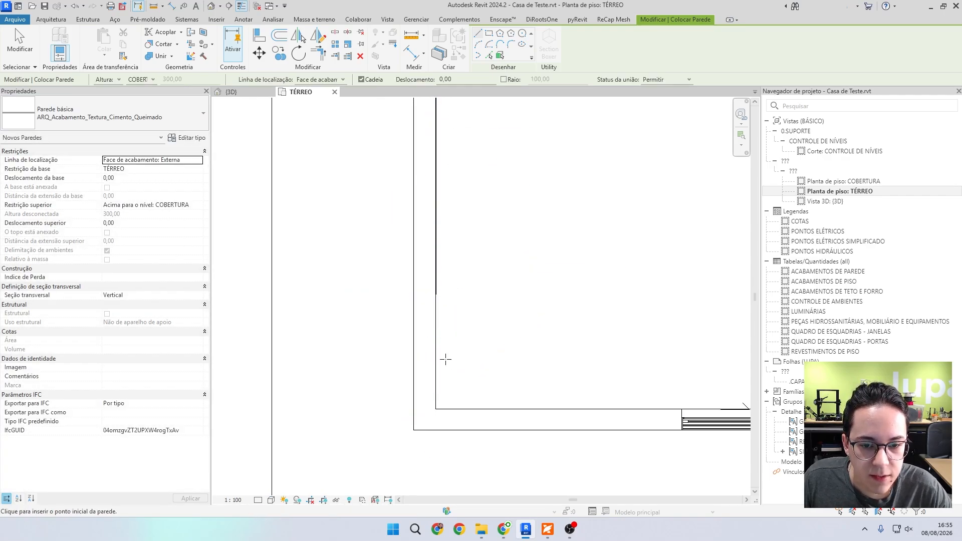
Draw an ARQ_Acabamento_Revestimento_Pedra wall about 88 cm long from the burnt-cement finish's end to the room's inner corner
{"action": "left_click", "coordinate": [90, 118]}
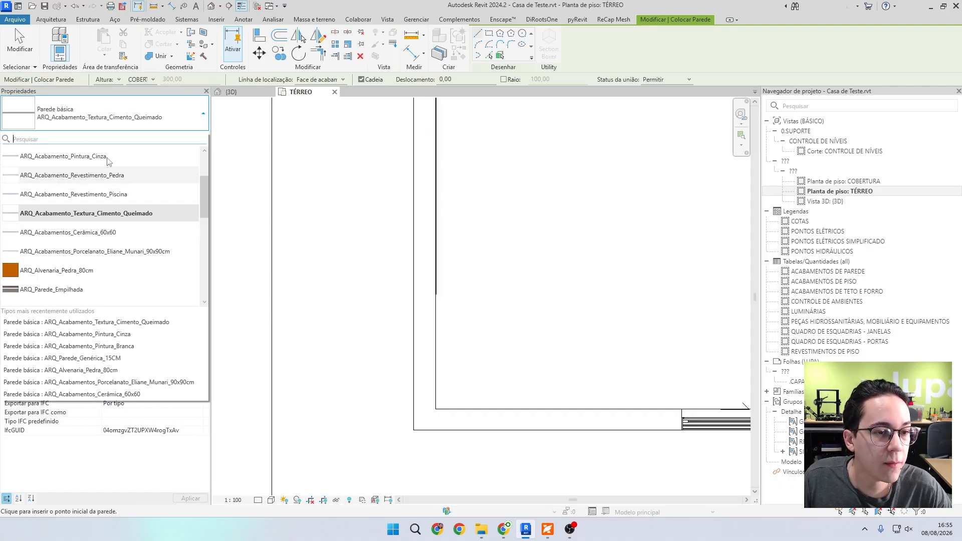
{"action": "left_click", "coordinate": [118, 176]}
{"action": "scroll", "coordinate": [445, 299], "scroll_direction": "up", "scroll_amount": 2}
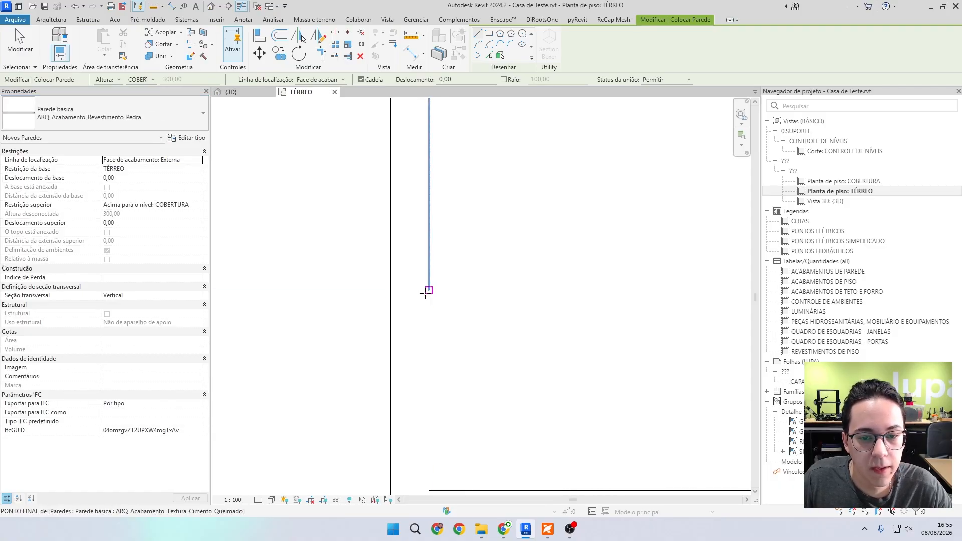
{"action": "left_click", "coordinate": [430, 290]}
{"action": "middle_click_drag", "start_coordinate": [427, 331], "coordinate": [417, 204]}
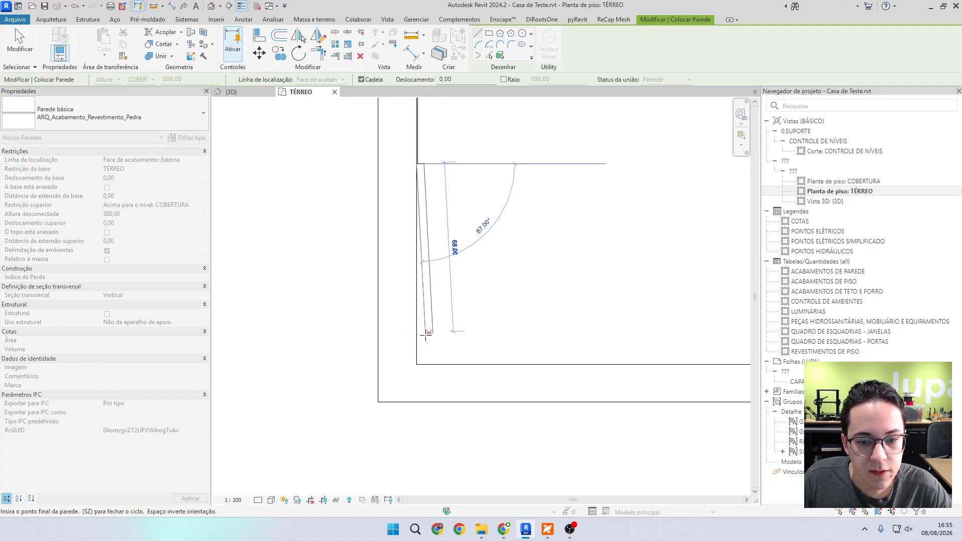
{"action": "left_click", "coordinate": [416, 365]}
{"action": "key", "text": "Escape"}
{"action": "key", "text": "Escape"}
In the 3D view, lower the top of the section box to cut away the roof and expose the room's interior
{"action": "scroll", "coordinate": [482, 295], "scroll_direction": "down", "scroll_amount": 2}
{"action": "key", "text": "ctrl+Tab"}
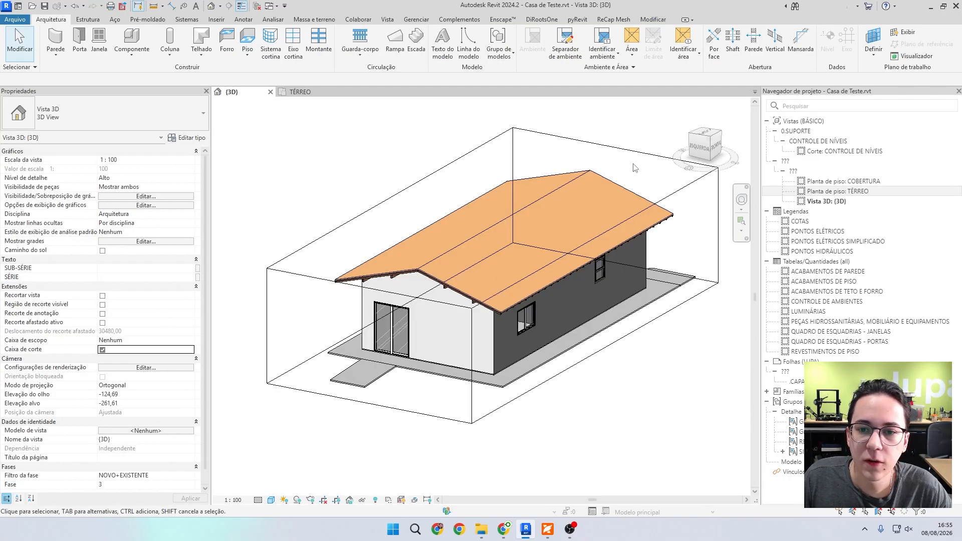
{"action": "left_click", "coordinate": [637, 158]}
{"action": "middle_click_drag", "start_coordinate": [480, 211], "coordinate": [552, 317], "text": "shift"}
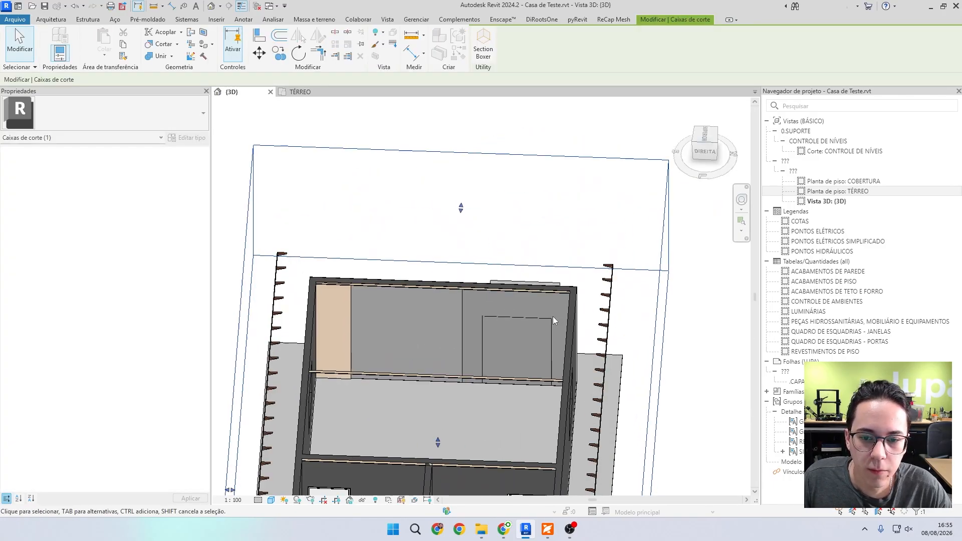
{"action": "middle_click_drag", "start_coordinate": [423, 314], "coordinate": [396, 296], "text": "shift"}
{"action": "key", "text": "Escape"}
{"action": "scroll", "coordinate": [396, 290], "scroll_direction": "up", "scroll_amount": 5}
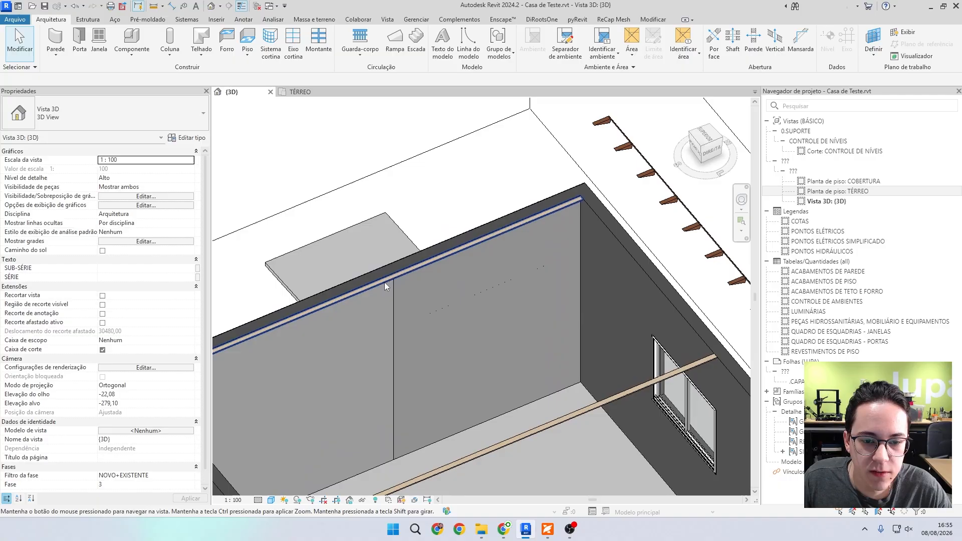
Lower the section box's top further to cut off the beams above the rooms
{"action": "scroll", "coordinate": [558, 242], "scroll_direction": "up", "scroll_amount": 5}
{"action": "scroll", "coordinate": [557, 241], "scroll_direction": "down", "scroll_amount": 4}
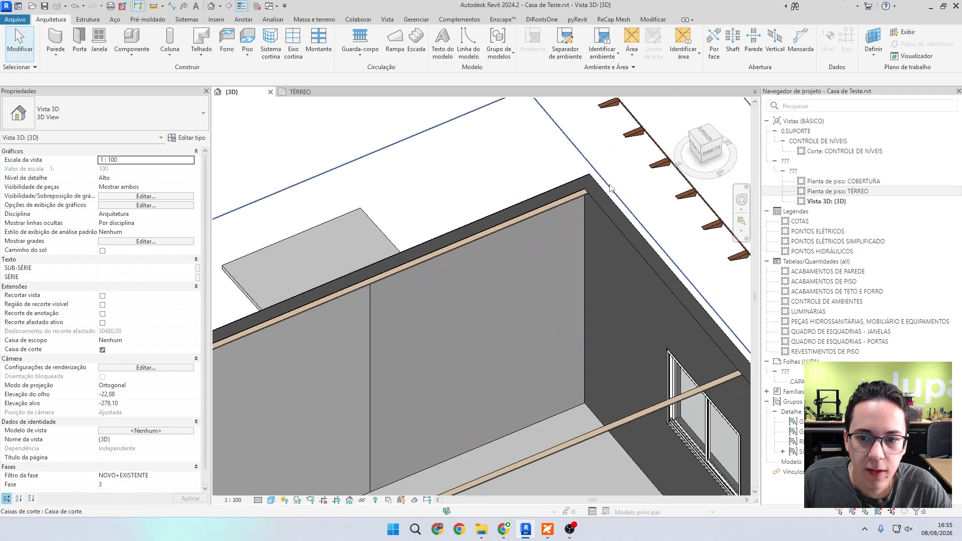
{"action": "scroll", "coordinate": [610, 184], "scroll_direction": "down", "scroll_amount": 4}
{"action": "scroll", "coordinate": [475, 173], "scroll_direction": "down", "scroll_amount": 3}
{"action": "left_click", "coordinate": [479, 168]}
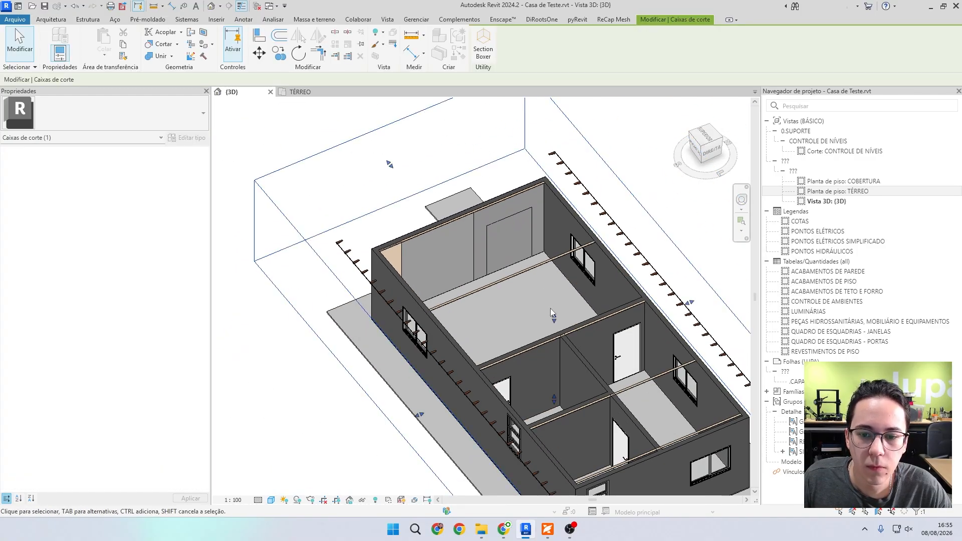
{"action": "left_click_drag", "start_coordinate": [554, 319], "coordinate": [554, 336]}
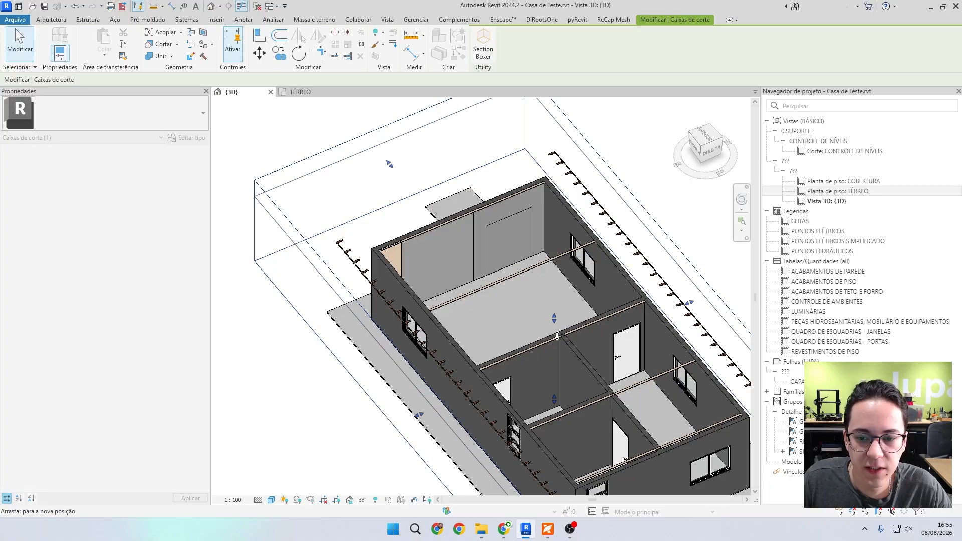
Join the interior grey finish with the sliding-door wall so the door opening cuts through the finish
{"action": "scroll", "coordinate": [543, 255], "scroll_direction": "up", "scroll_amount": 4}
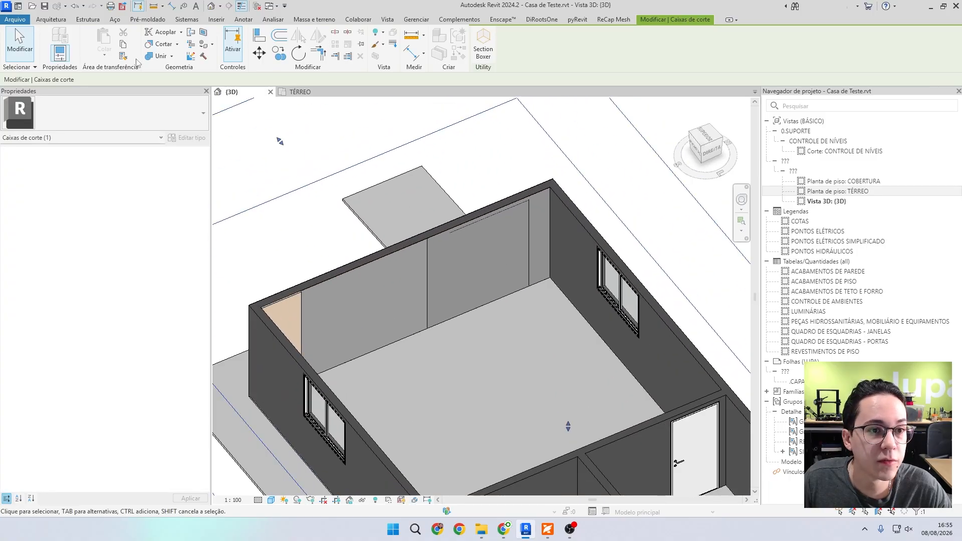
{"action": "left_click", "coordinate": [149, 57]}
{"action": "scroll", "coordinate": [483, 145], "scroll_direction": "up", "scroll_amount": 4}
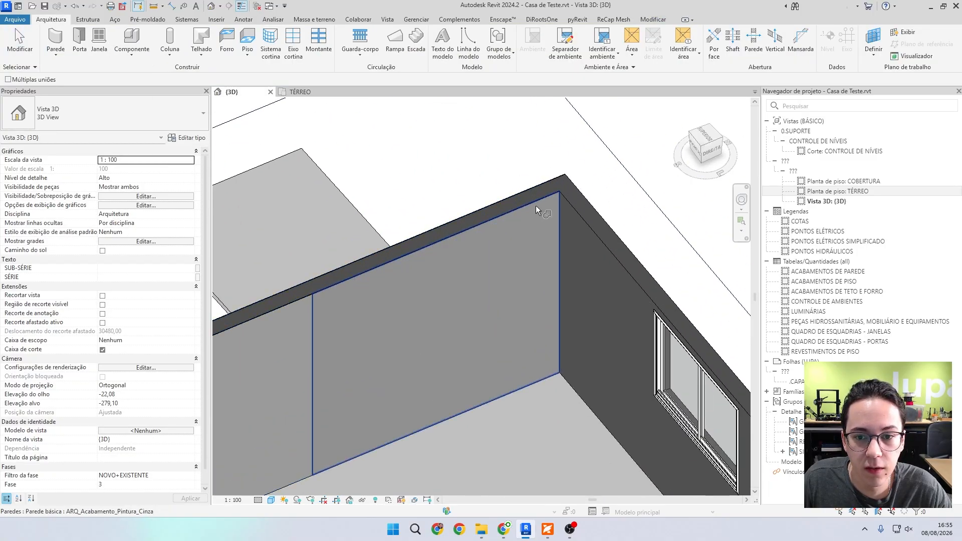
{"action": "scroll", "coordinate": [540, 196], "scroll_direction": "down", "scroll_amount": 4}
{"action": "key", "text": "Escape"}
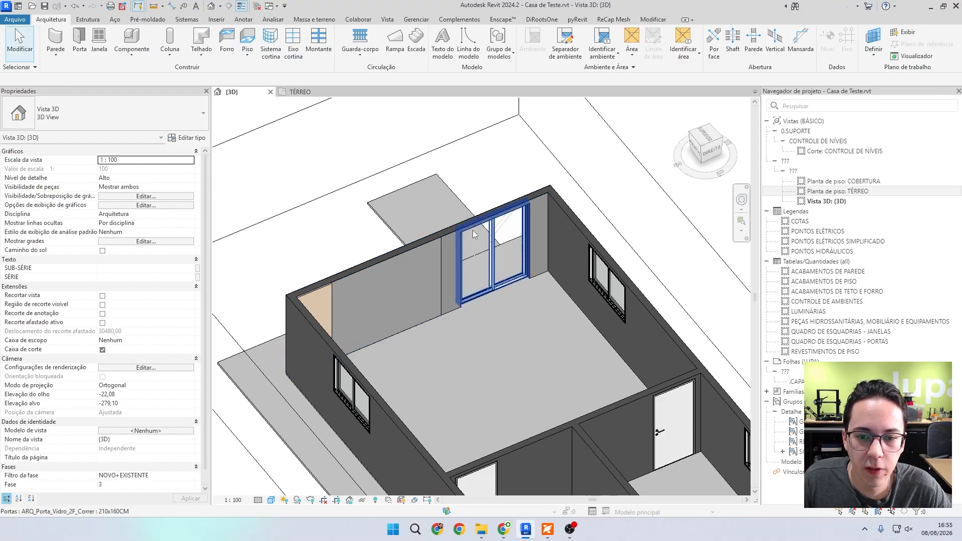
Place an ARQ_Acabamento_Pintura_Cinza wall on the interior face of the side wall with the window by picking its base edge
{"action": "middle_click_drag", "start_coordinate": [489, 344], "coordinate": [562, 254], "text": "shift"}
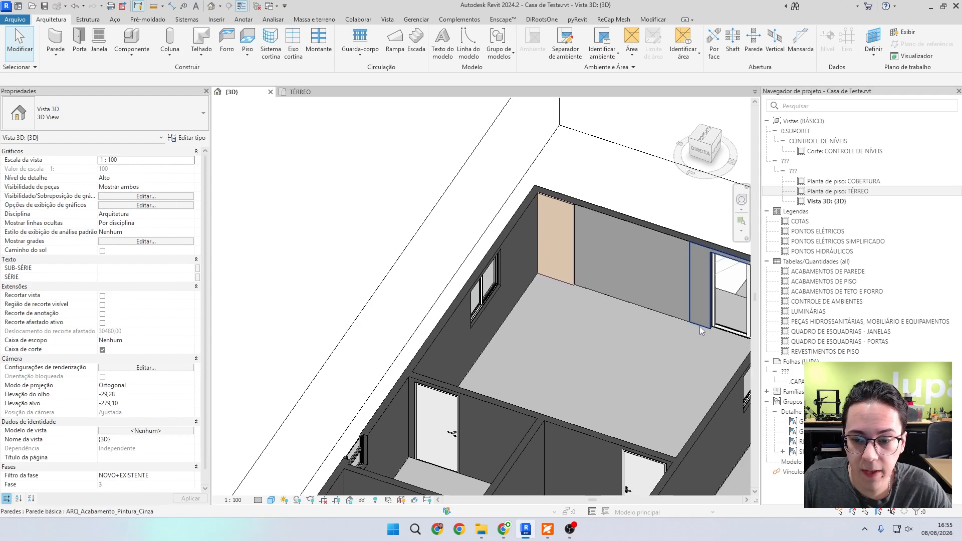
{"action": "key", "text": "w"}
{"action": "key", "text": "a"}
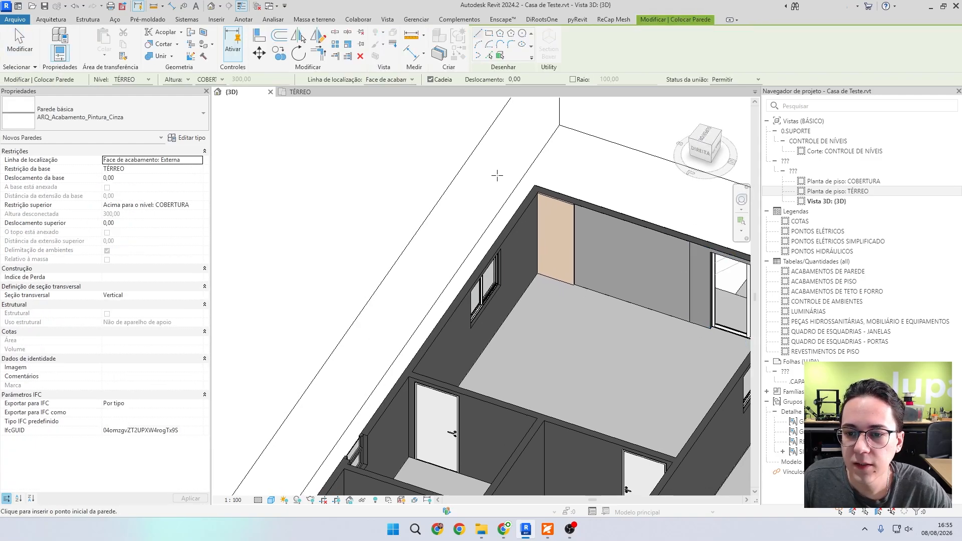
{"action": "left_click", "coordinate": [488, 56]}
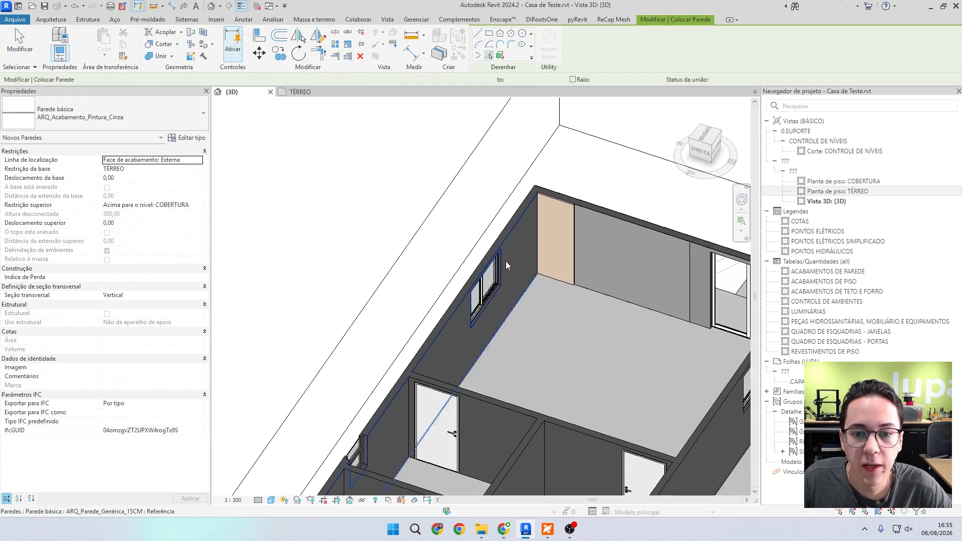
{"action": "left_click", "coordinate": [518, 232]}
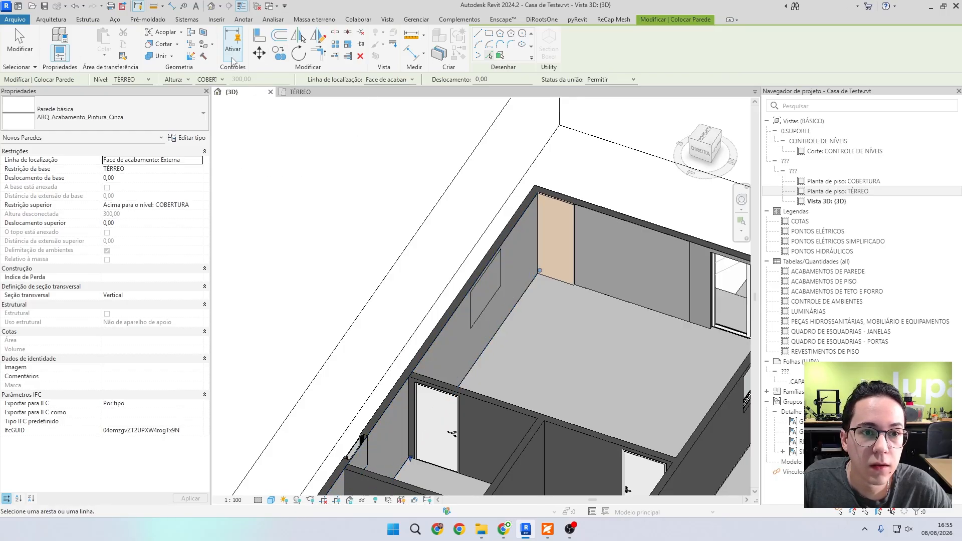
{"action": "key", "text": "Escape"}
{"action": "key", "text": "Escape"}
Join the new grey finish with the ARQ_Parede_Genérica_15CM side wall so the window openings cut through it
{"action": "left_click", "coordinate": [521, 223]}
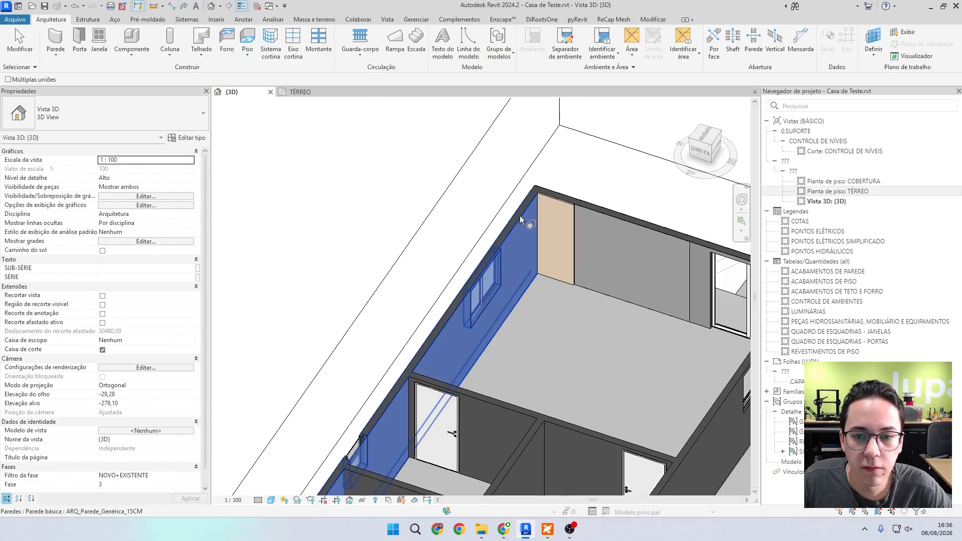
{"action": "left_click", "coordinate": [519, 215]}
{"action": "middle_click_drag", "start_coordinate": [562, 339], "coordinate": [491, 368]}
{"action": "key", "text": "Escape"}
Examine the stone, burnt-cement and grey finishes and their host wall around the sliding-door side of the room
{"action": "scroll", "coordinate": [490, 243], "scroll_direction": "up", "scroll_amount": 5}
{"action": "scroll", "coordinate": [392, 225], "scroll_direction": "down", "scroll_amount": 3}
{"action": "scroll", "coordinate": [393, 225], "scroll_direction": "up", "scroll_amount": 3}
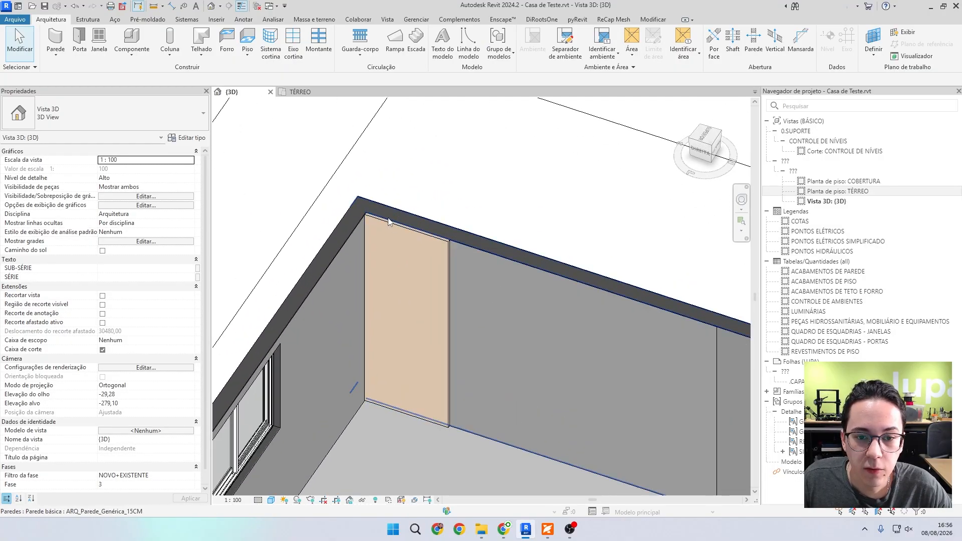
{"action": "left_click", "coordinate": [389, 221]}
{"action": "scroll", "coordinate": [389, 221], "scroll_direction": "down", "scroll_amount": 3}
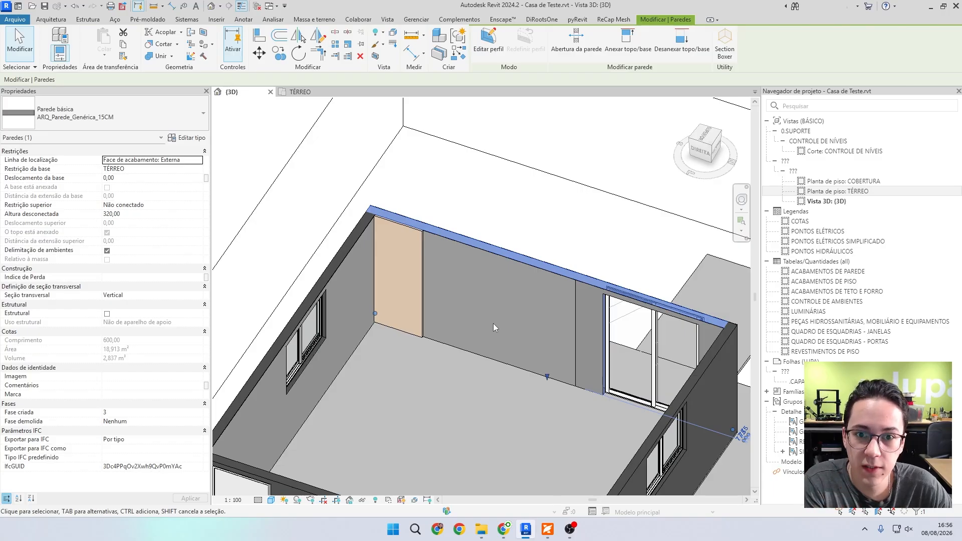
{"action": "key", "text": "Escape"}
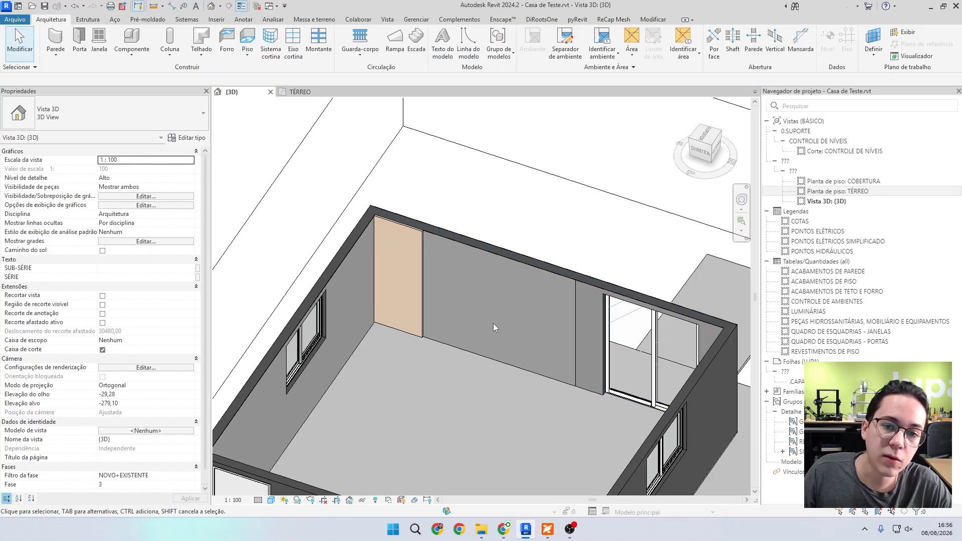
{"action": "left_click", "coordinate": [422, 261]}
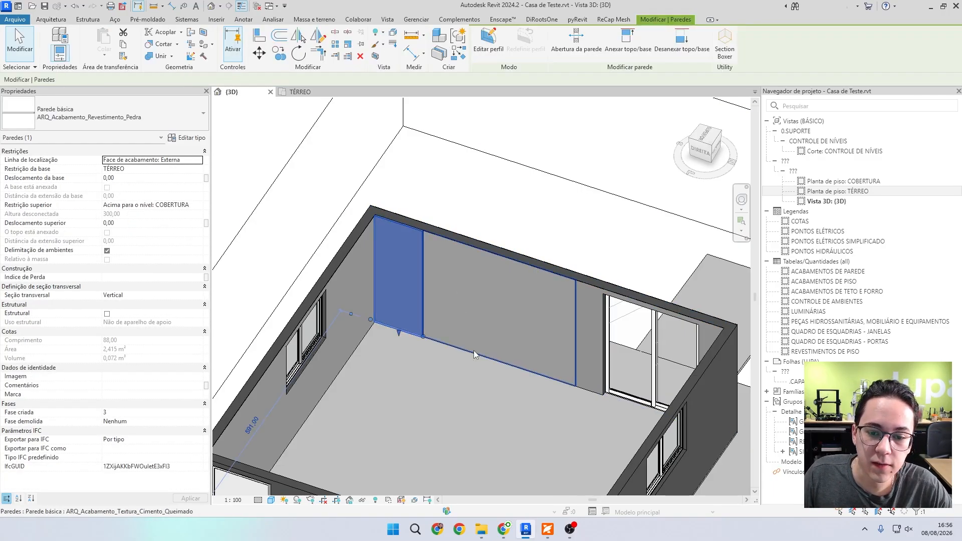
{"action": "left_click", "coordinate": [545, 346]}
{"action": "key", "text": "Escape"}
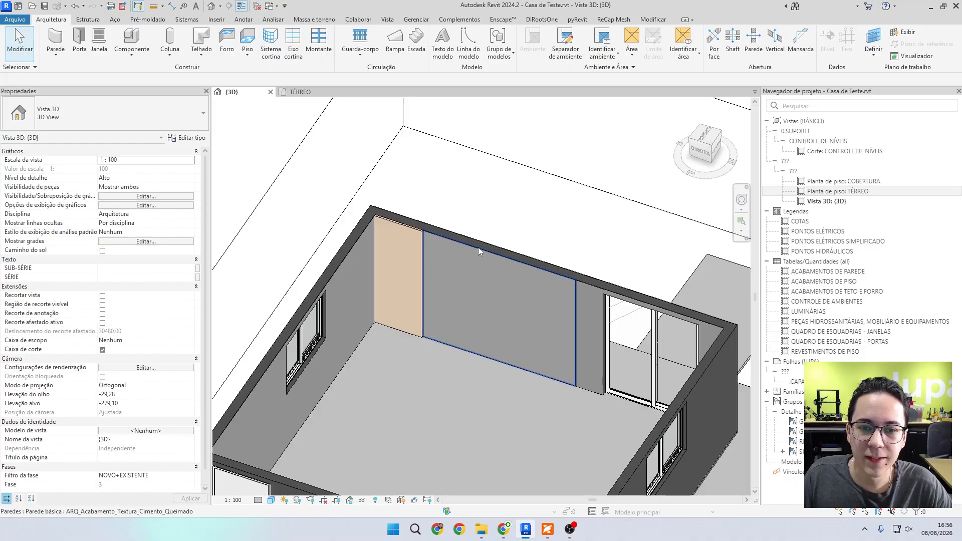
Turn off the section box and show the complete house with its roof from outside
{"action": "scroll", "coordinate": [521, 236], "scroll_direction": "down", "scroll_amount": 6}
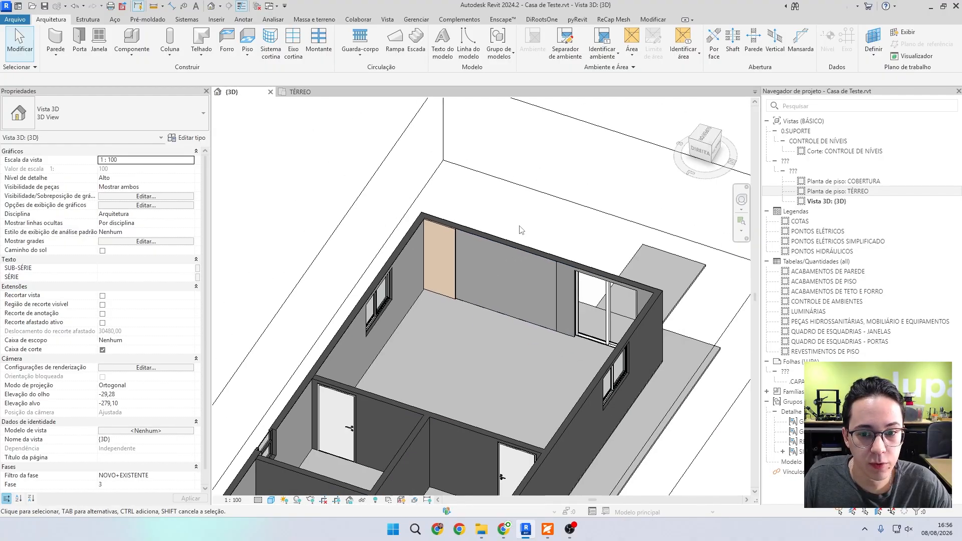
{"action": "middle_click_drag", "start_coordinate": [528, 256], "coordinate": [411, 381], "text": "shift"}
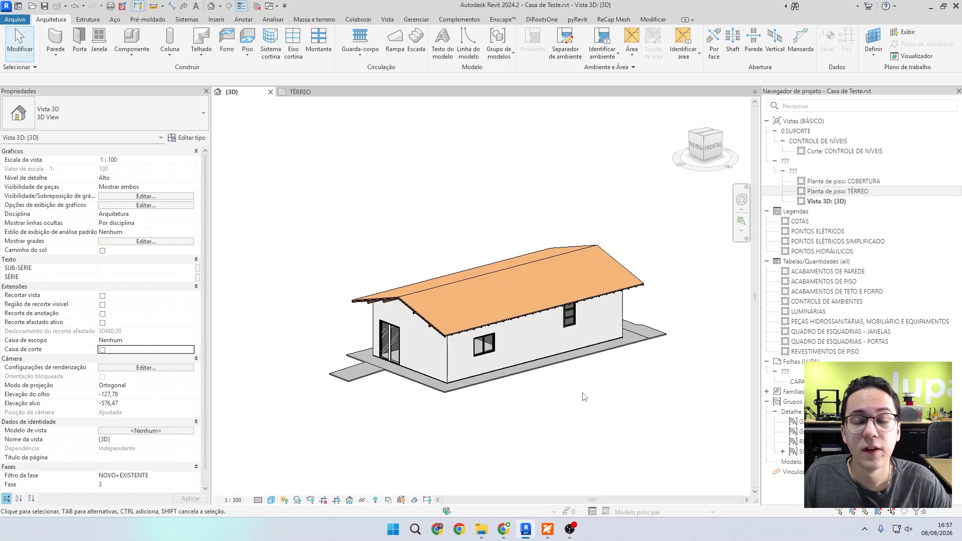